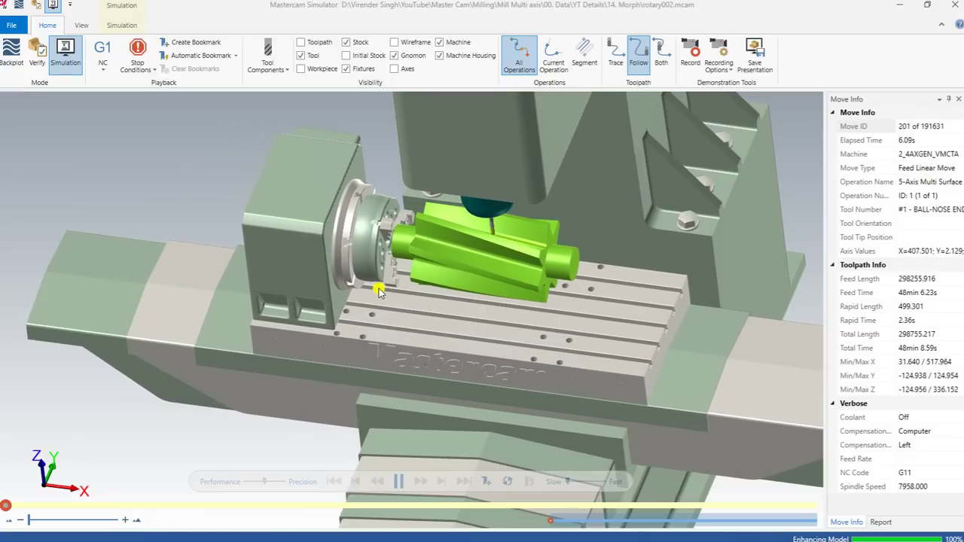
Step: Watch the machine simulation of the fluted rotary part from closer angles and speed up the playback
middle_click_drag(379, 292, 543, 240)
scroll(539, 231, "up", 3)
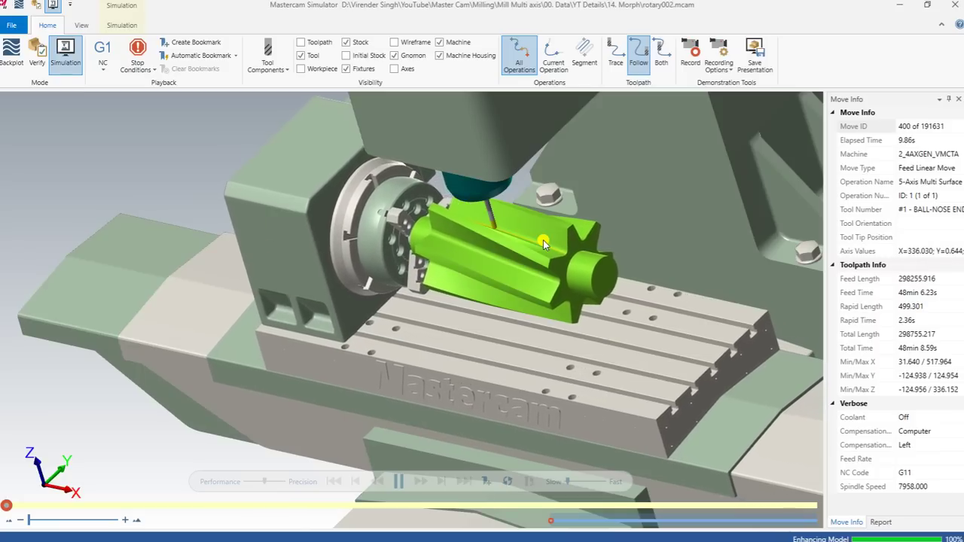
middle_click_drag(543, 243, 518, 236)
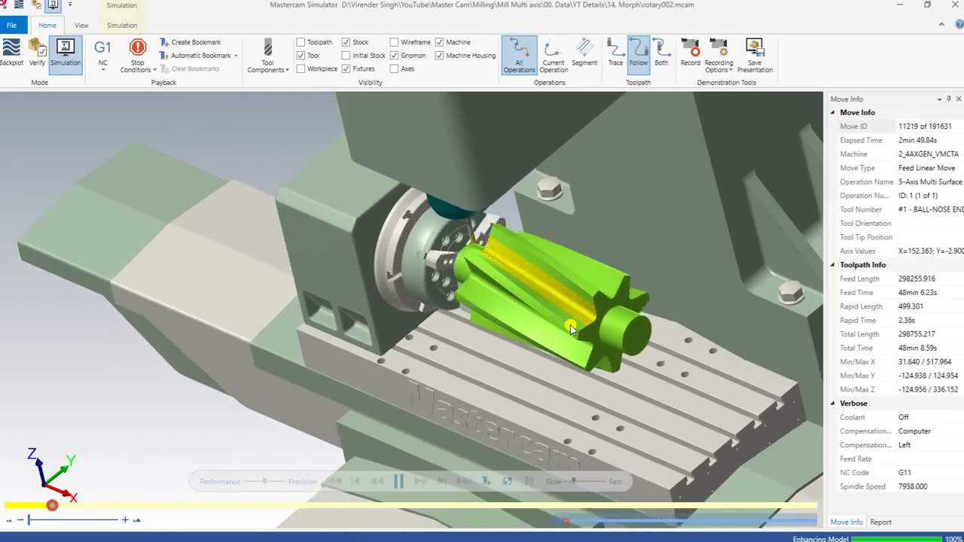
left_click(574, 483)
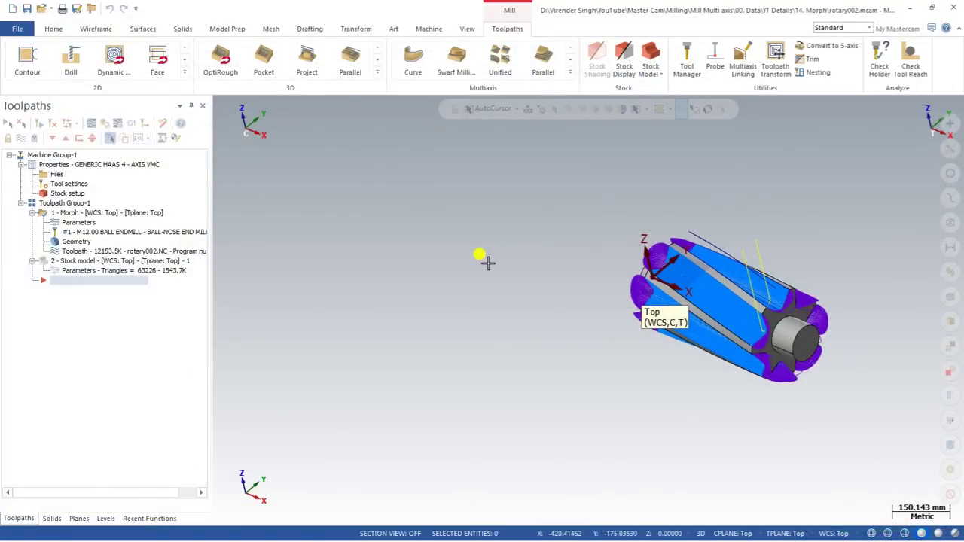
Step: Examine the Morph toolpath passes and end links around the flutes of the finished rotary002 part
scroll(488, 263, "down", 1)
left_click(677, 244)
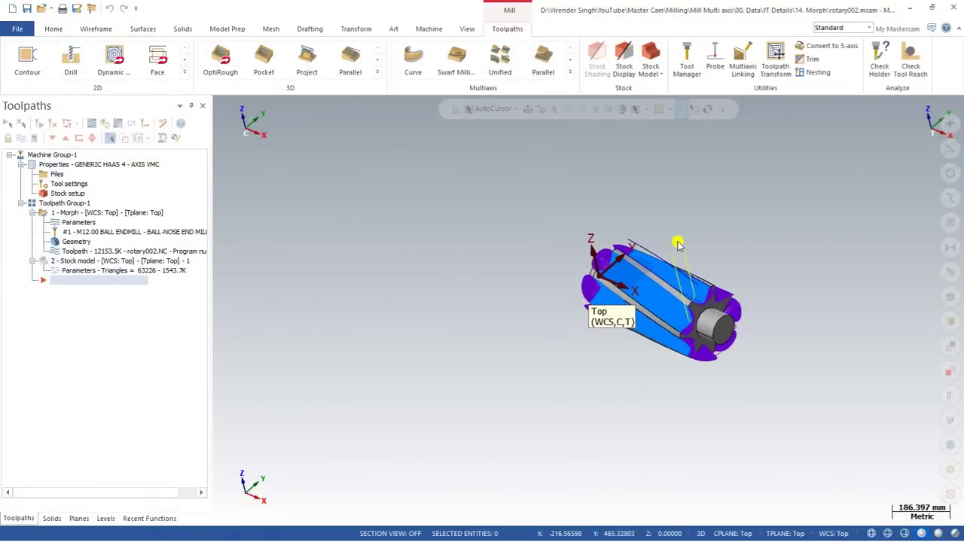
middle_click_drag(515, 261, 528, 213)
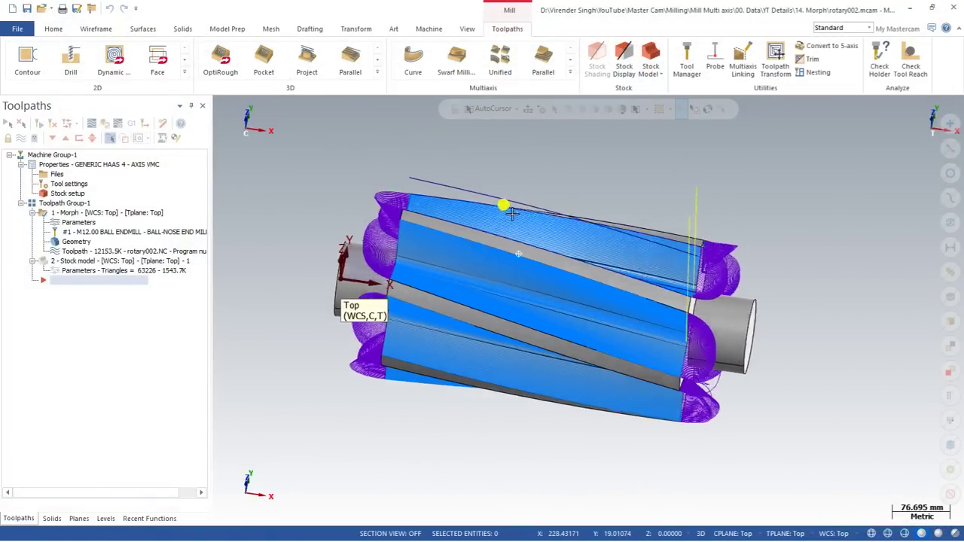
middle_click_drag(593, 262, 467, 247)
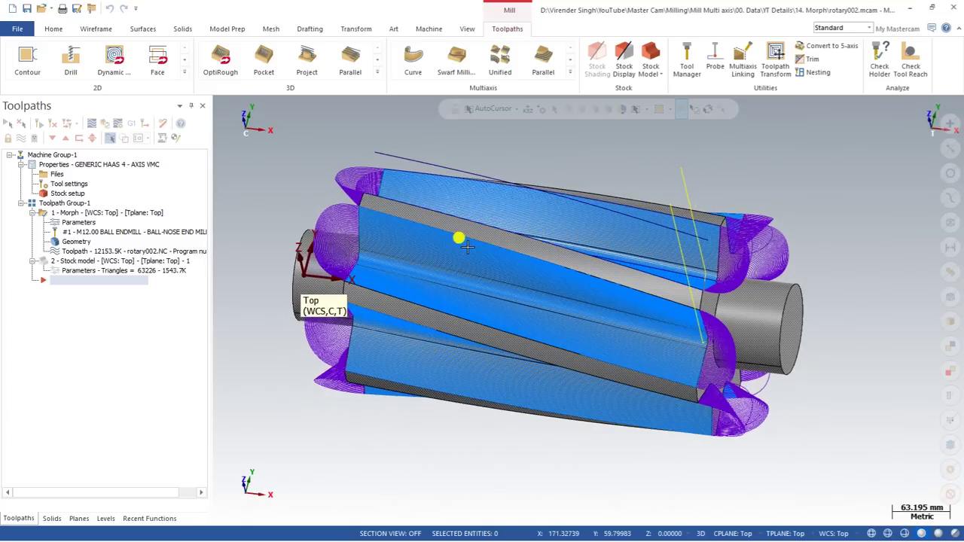
scroll(451, 290, "down", 2)
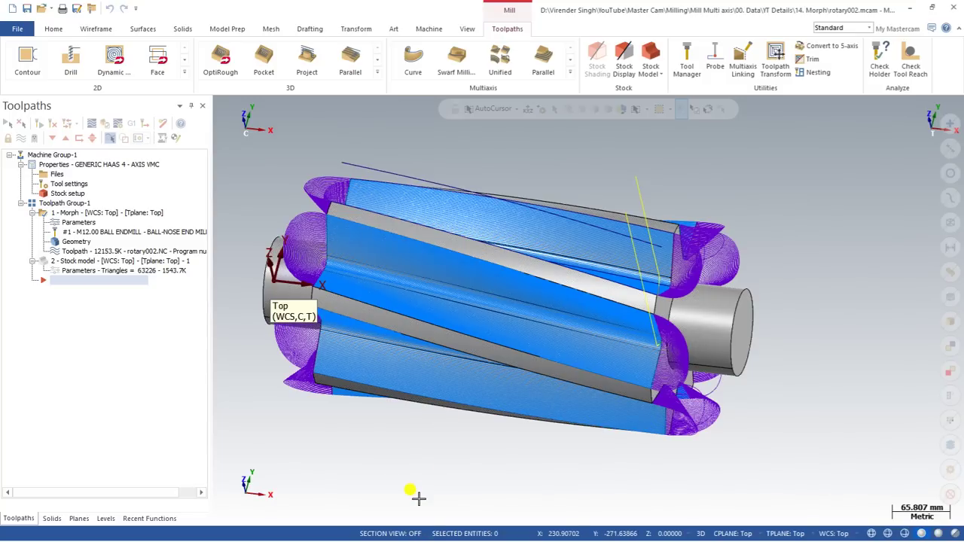
Step: Switch to File Explorer and bring the Morph.stp model from the recent files into the Mastercam window
key("super+Tab")
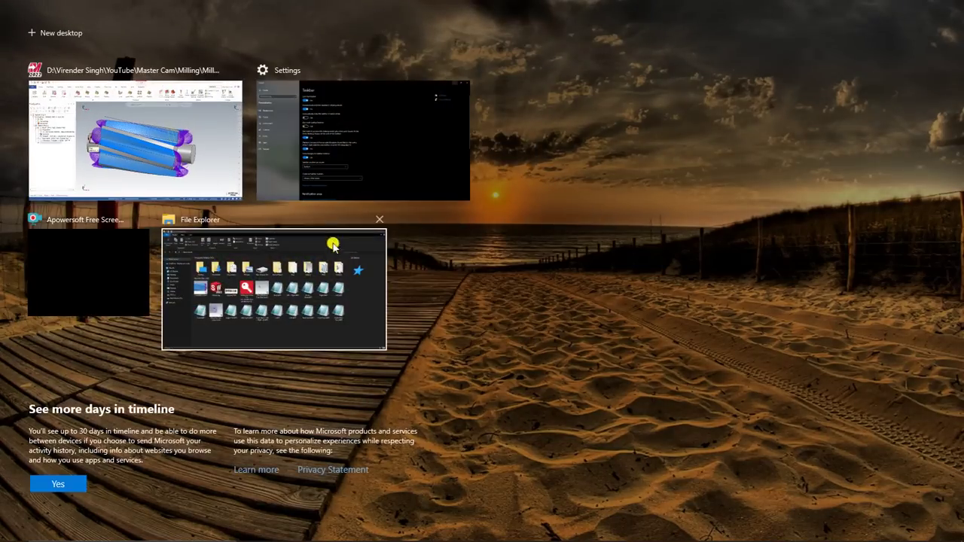
left_click(239, 278)
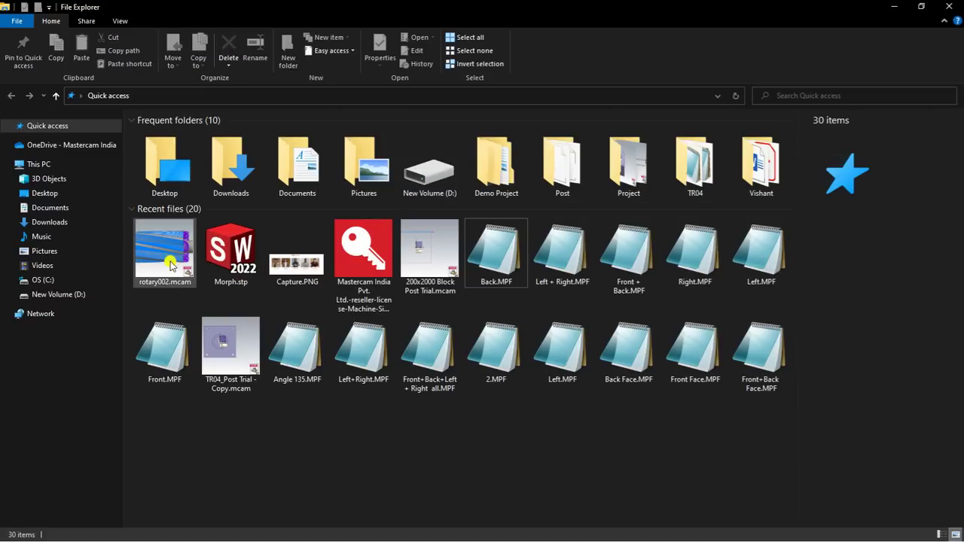
left_click_drag(220, 256, 249, 284)
left_click_drag(562, 8, 548, 35)
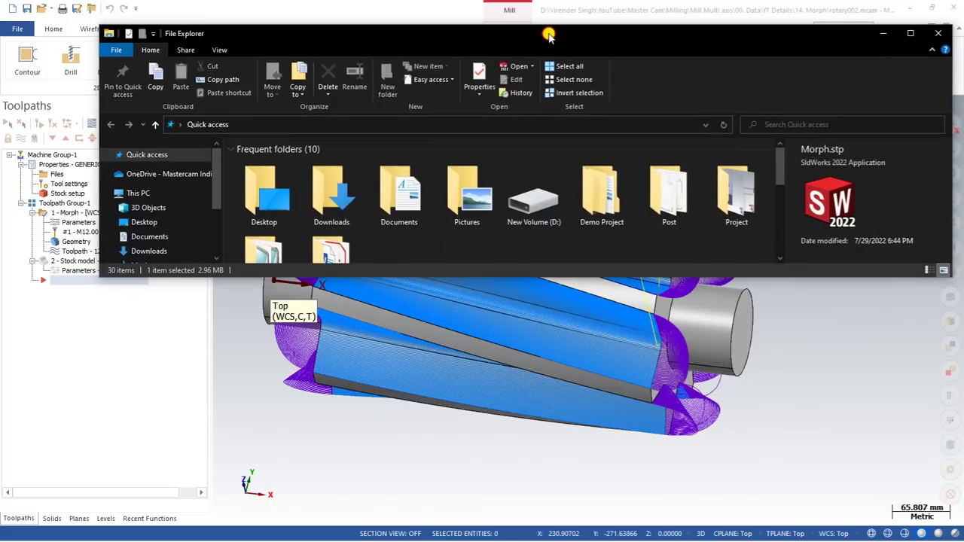
scroll(381, 198, "down", 5)
scroll(389, 179, "up", 2)
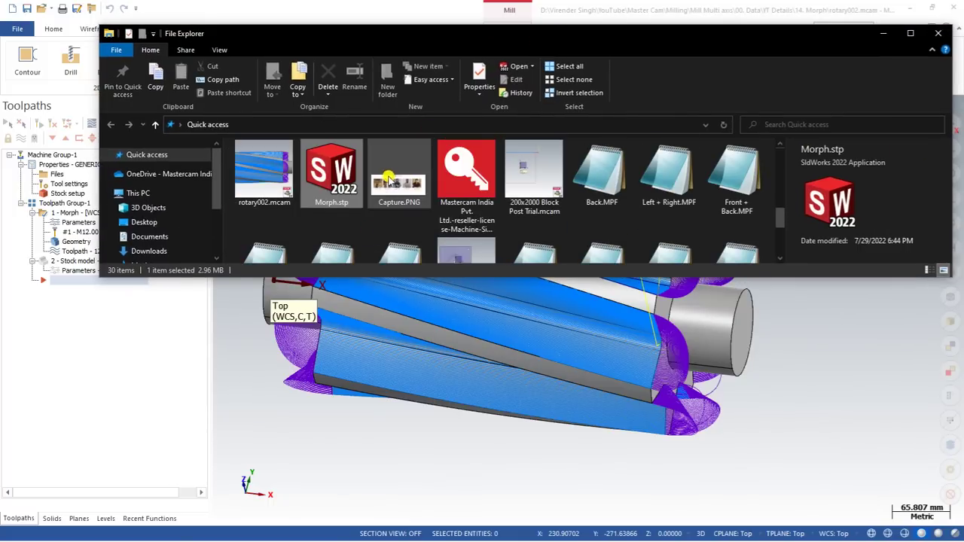
left_click_drag(329, 175, 338, 445)
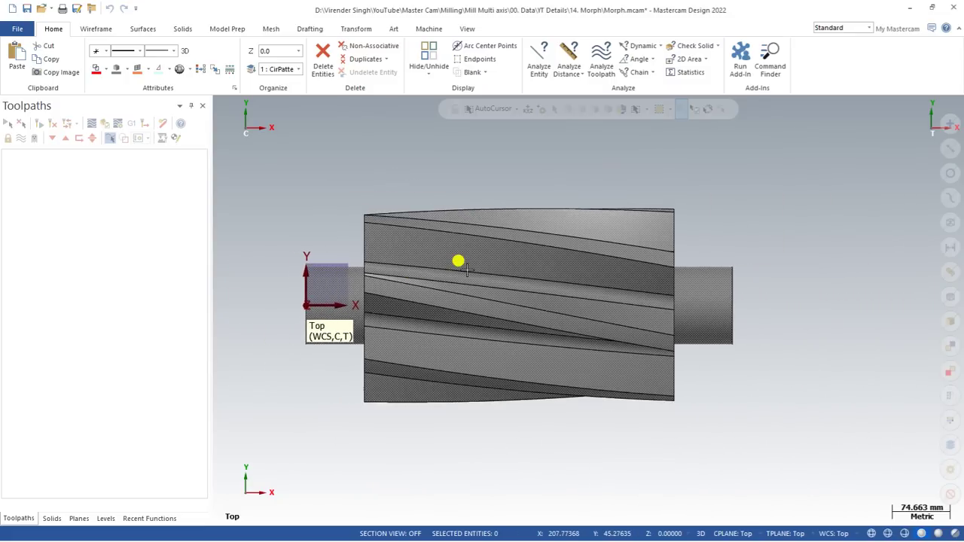
Step: Inspect the imported fluted solid from several angles and restore the fitted Top view
middle_click_drag(455, 296, 411, 185)
right_click(411, 185)
left_click(440, 258)
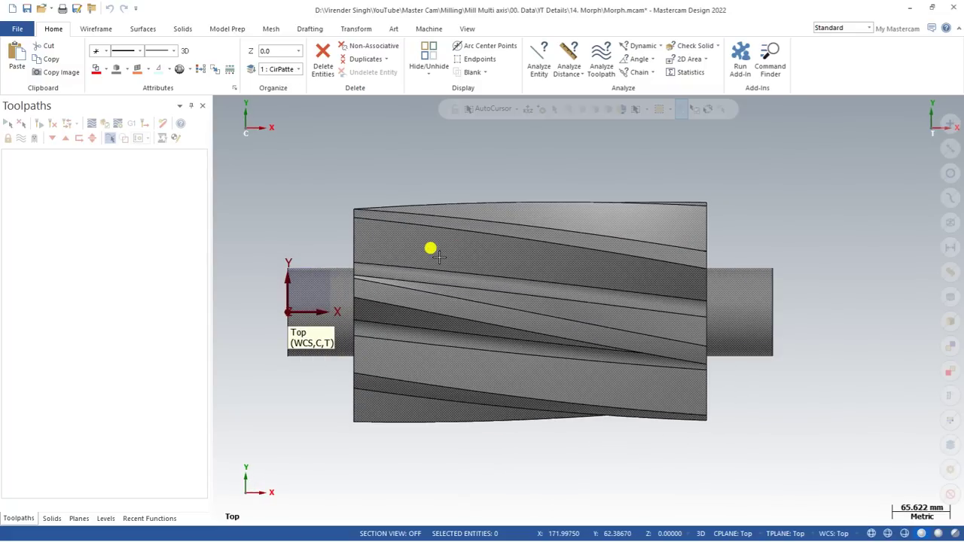
right_click(354, 198)
left_click(370, 258)
mouse_move(369, 256)
middle_mouse_down()
mouse_move(377, 317)
mouse_move(384, 276)
mouse_move(407, 260)
mouse_move(346, 245)
mouse_move(357, 256)
middle_mouse_up()
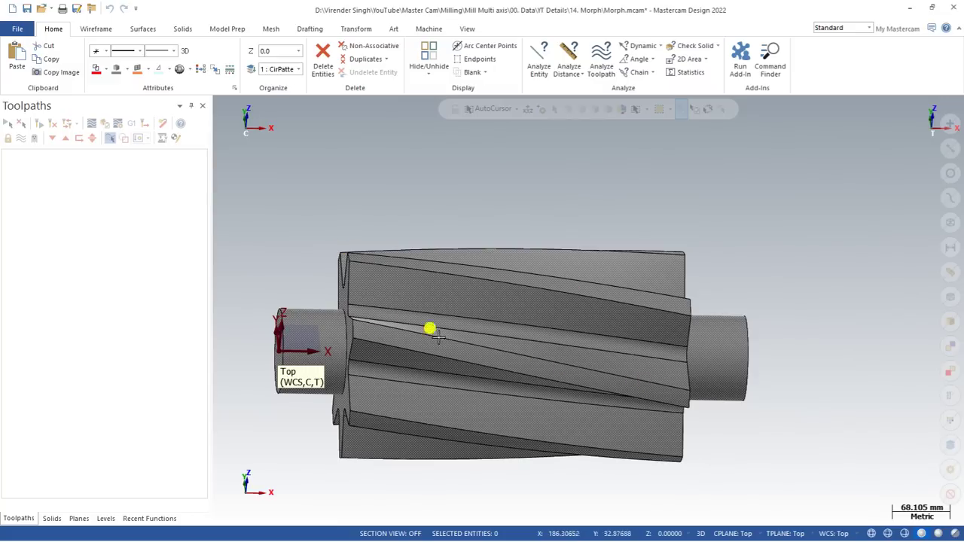
mouse_move(396, 303)
middle_mouse_down()
mouse_move(386, 313)
mouse_move(405, 304)
mouse_move(384, 298)
middle_mouse_up()
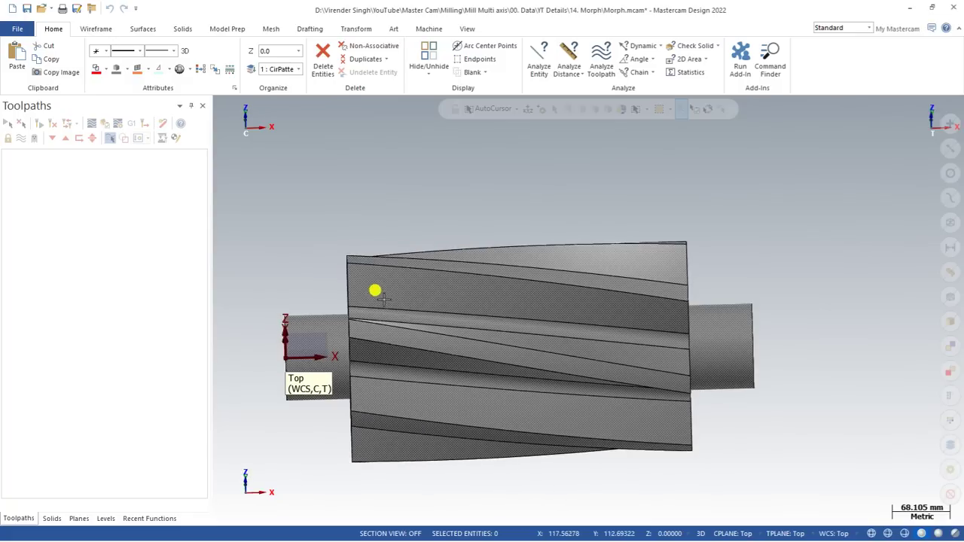
right_click(375, 196)
left_click(396, 248)
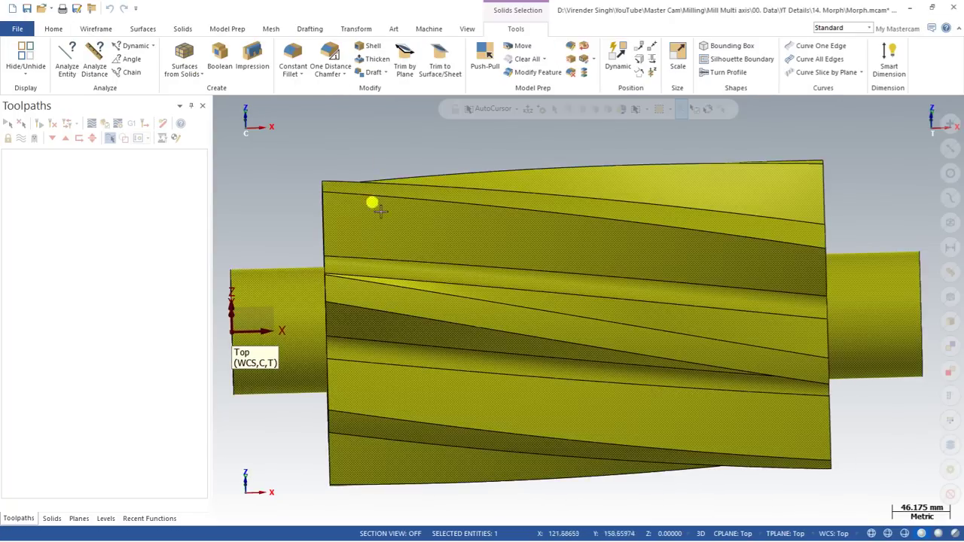
right_click(398, 144)
left_click(421, 208)
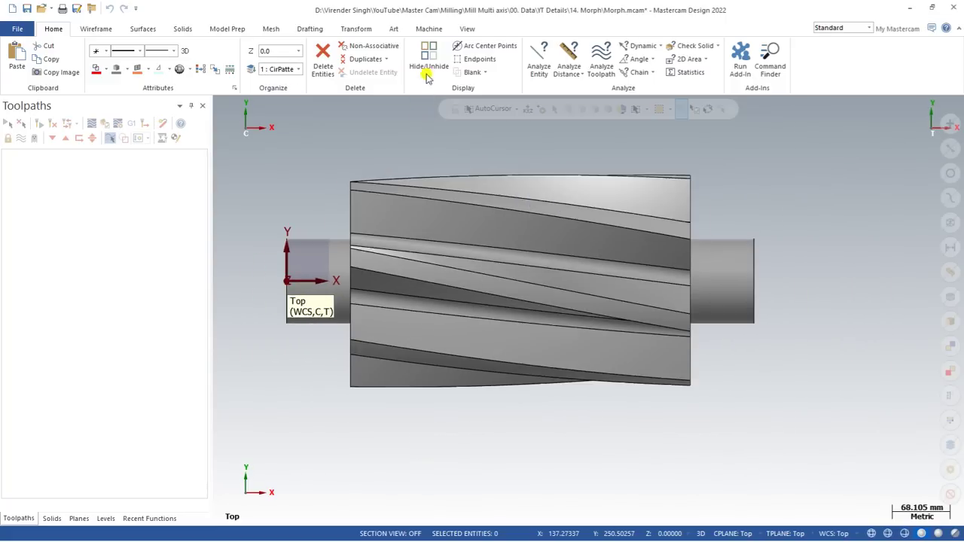
Step: Add a machine group using the default mill machine definition
left_click(430, 32)
left_click(17, 67)
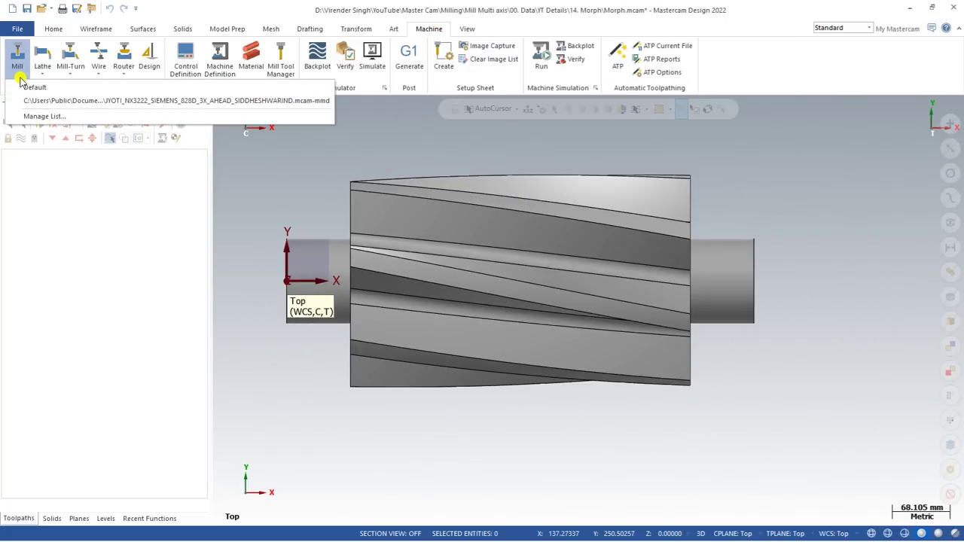
left_click(37, 88)
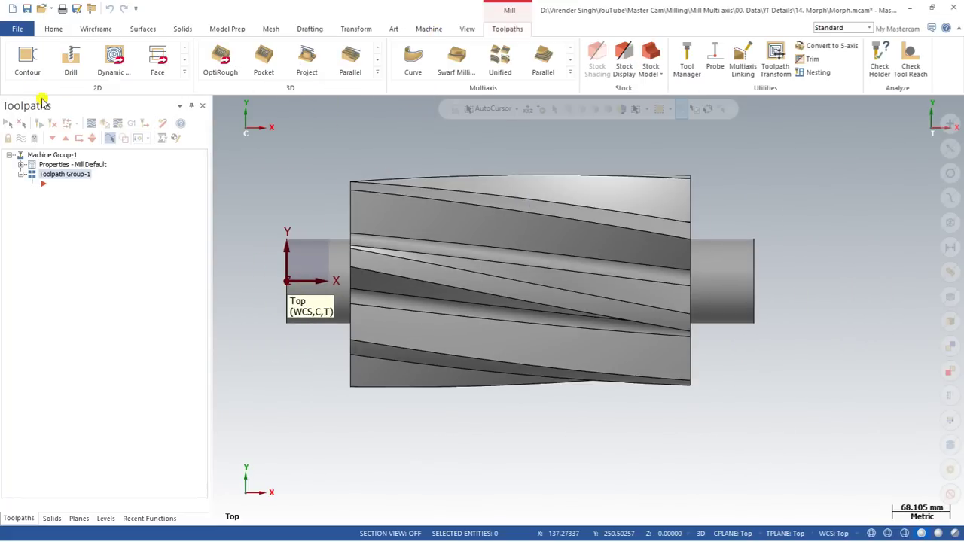
left_click(569, 73)
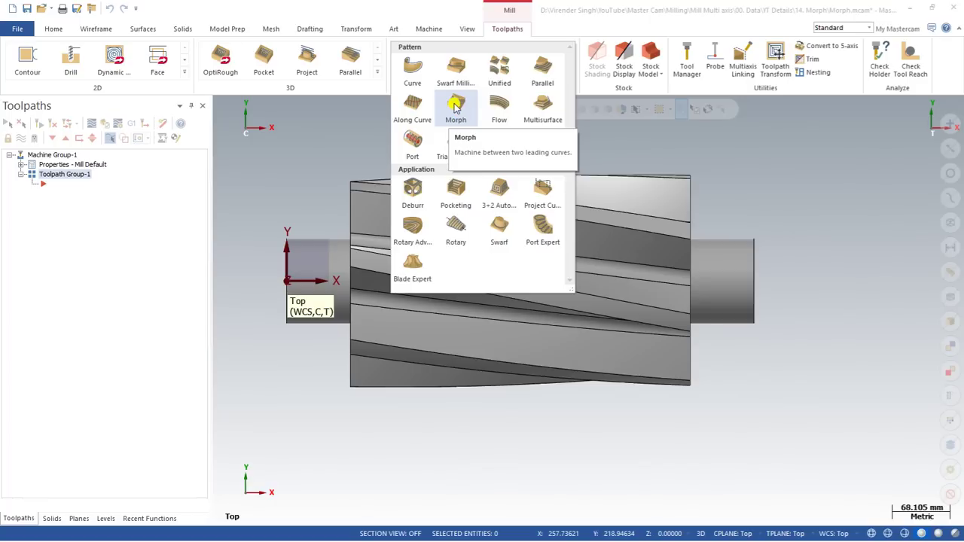
left_click(319, 128)
Step: Create Curve One Edge curves along the two outer edges facing each other across one flute
scroll(356, 204, "up", 2)
middle_click_drag(362, 215, 479, 223)
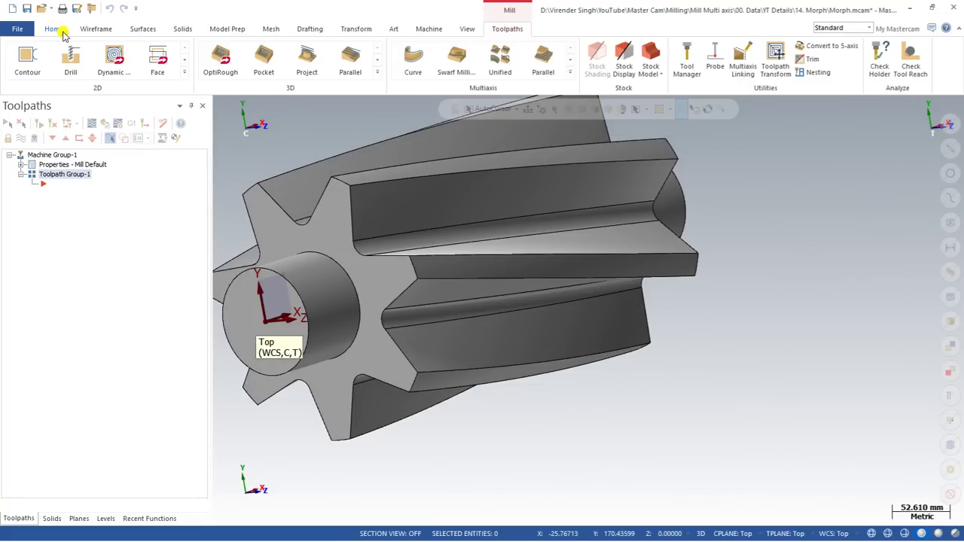
left_click(95, 28)
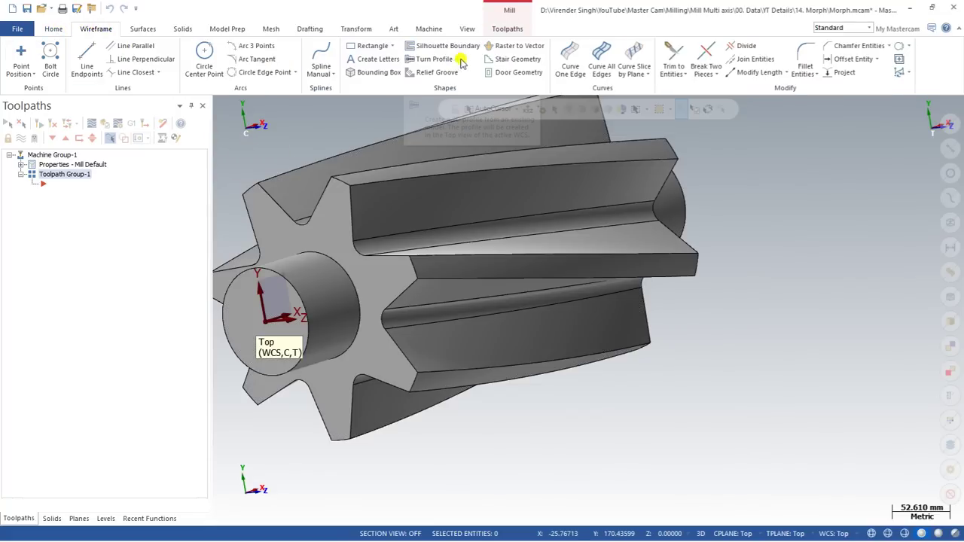
left_click(64, 34)
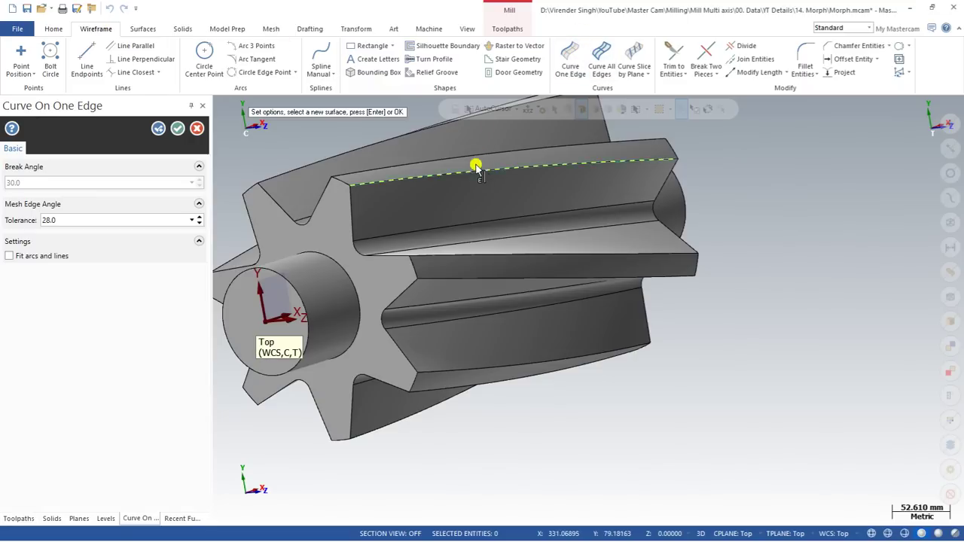
left_click(468, 256)
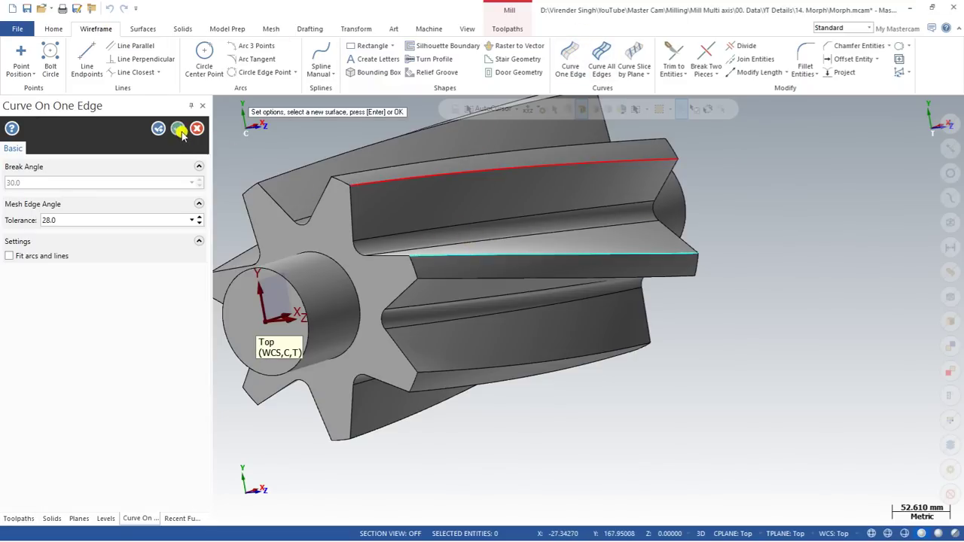
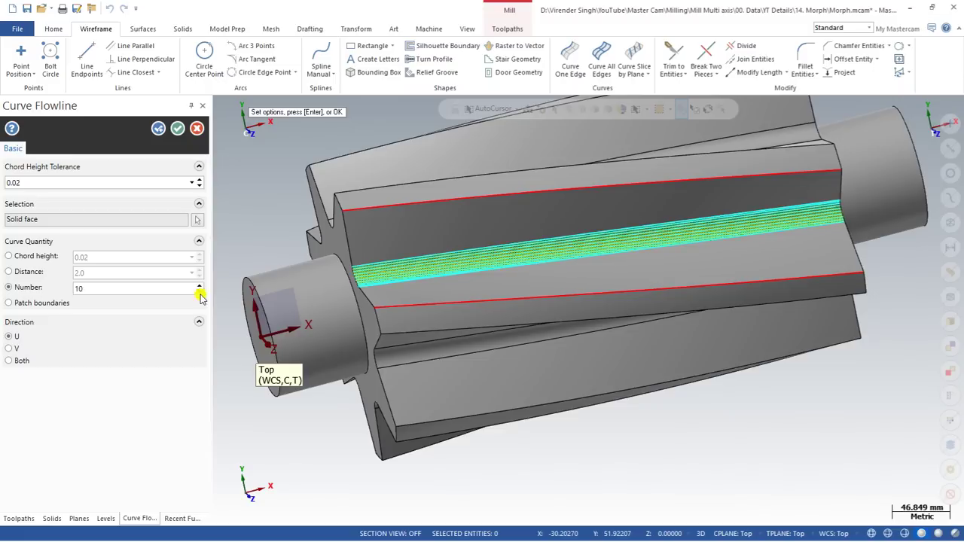
Step: Create 3 flowline curves in the U direction along the rounded root face of the flute
left_click(199, 292)
left_click(200, 292)
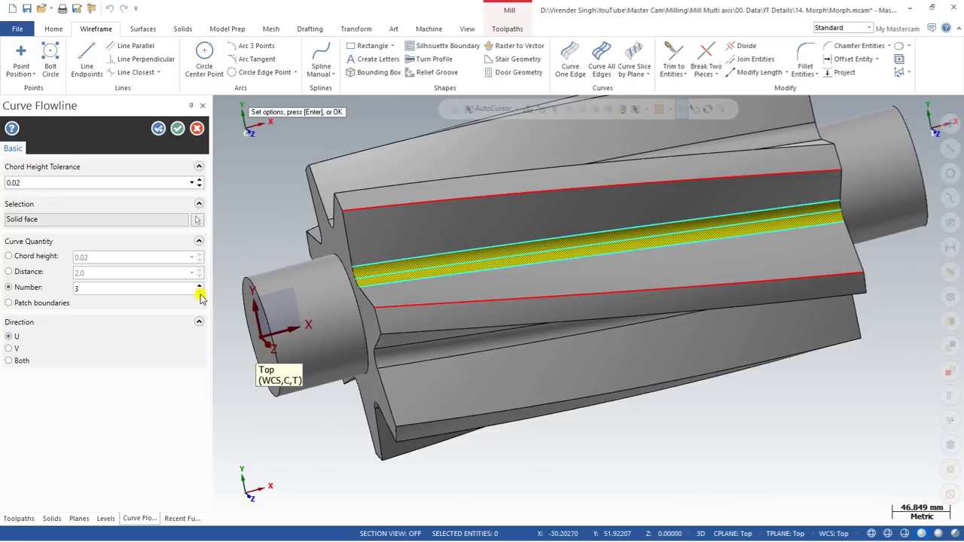
left_click(178, 128)
Step: Place a Line Normal to Point on the flute's root face, at the middle flowline curve's endpoint nearest the origin
middle_click_drag(268, 294, 328, 277)
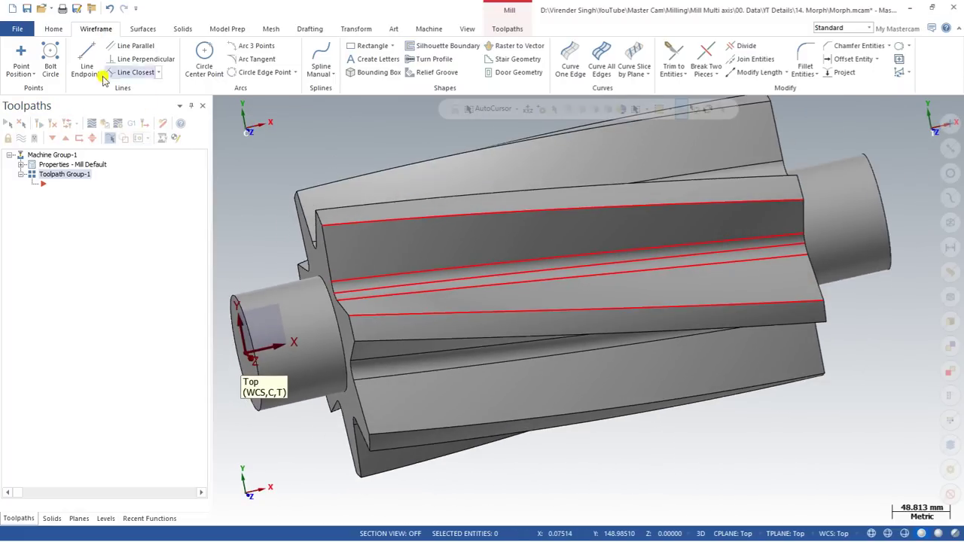
left_click(159, 72)
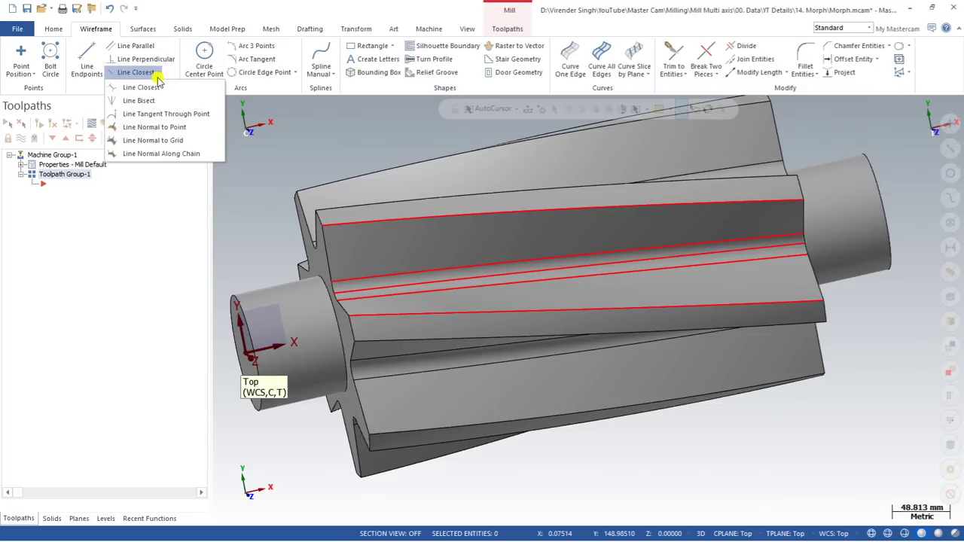
left_click(157, 127)
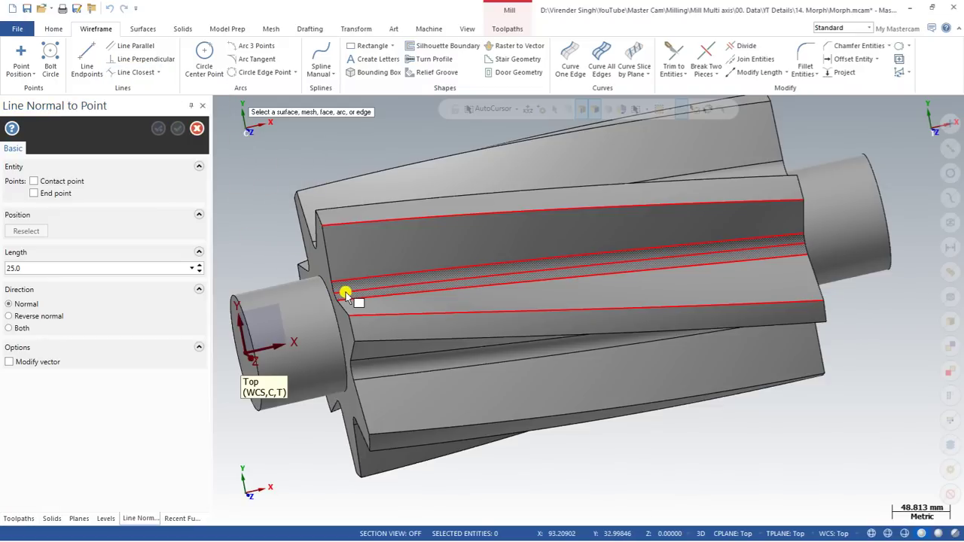
scroll(346, 296, "up", 4)
left_click(343, 289)
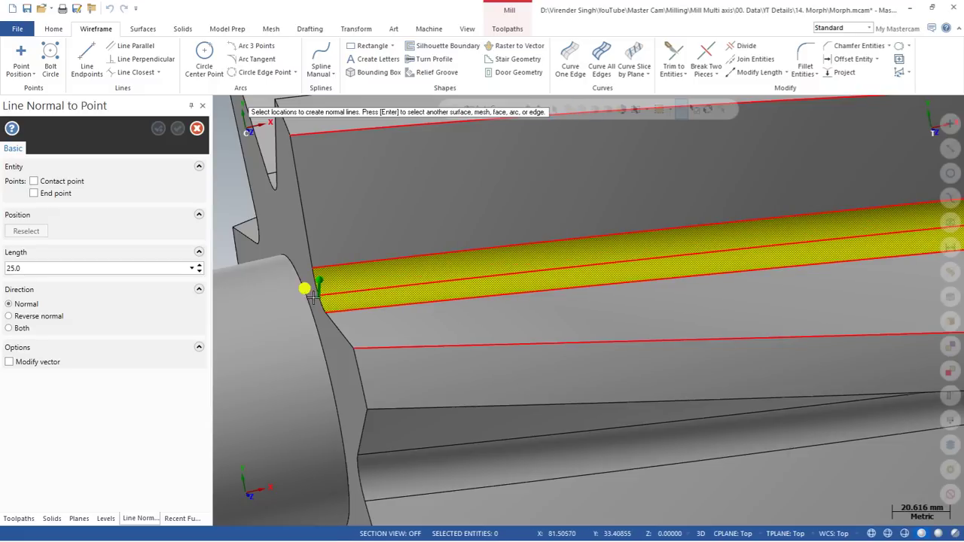
scroll(316, 298, "up", 4)
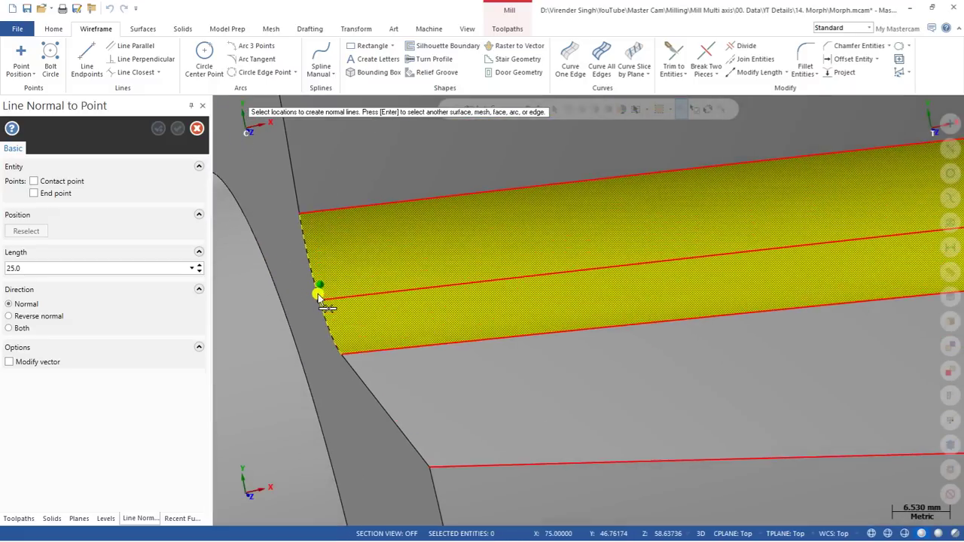
scroll(318, 297, "up", 2)
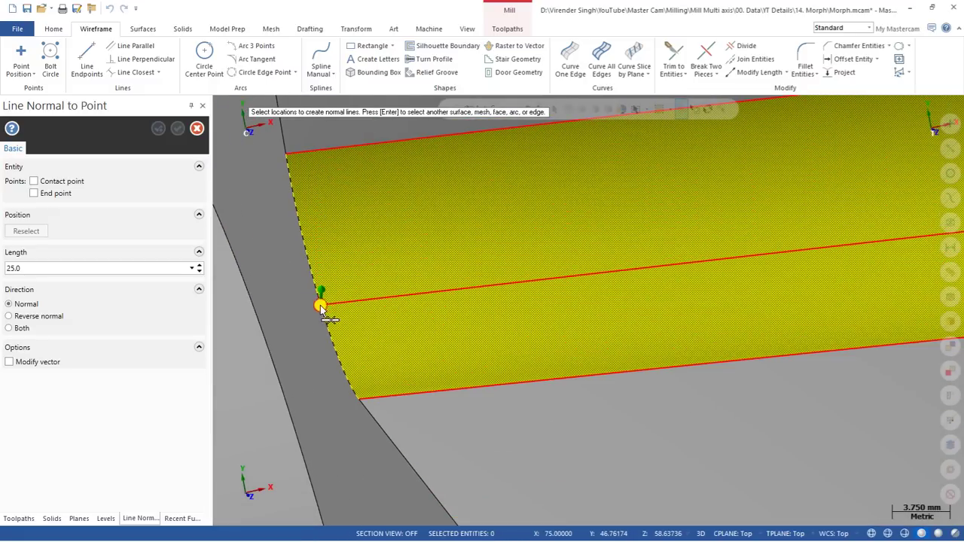
left_click(320, 307)
Step: Extend the normal line at the flute root, trying a length of 100 before setting it to 150
scroll(316, 298, "down", 4)
middle_click_drag(318, 301, 329, 267)
double_click(144, 267)
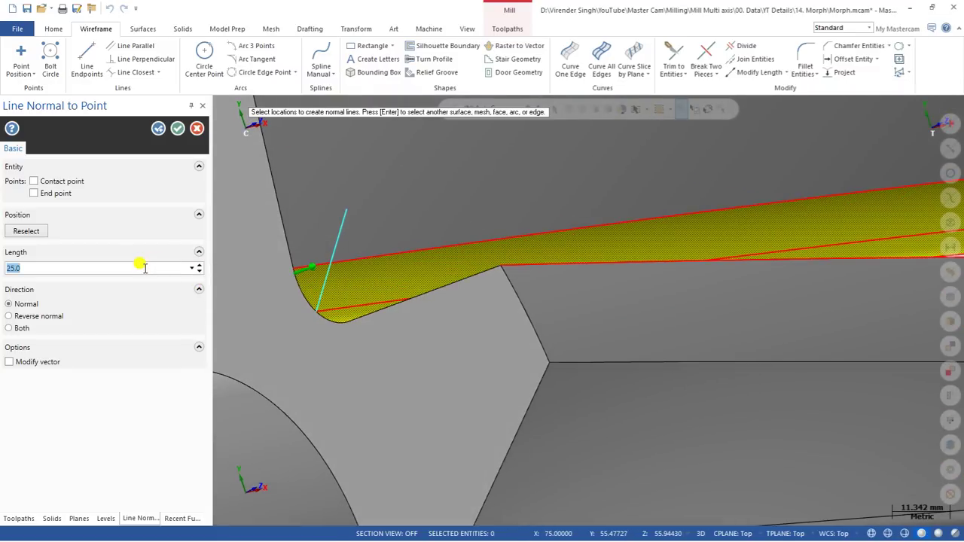
key("Return")
scroll(445, 387, "down", 3)
middle_click_drag(445, 387, 408, 386)
double_click(64, 268)
type("100")
middle_click_drag(342, 259, 300, 275)
double_click(30, 268)
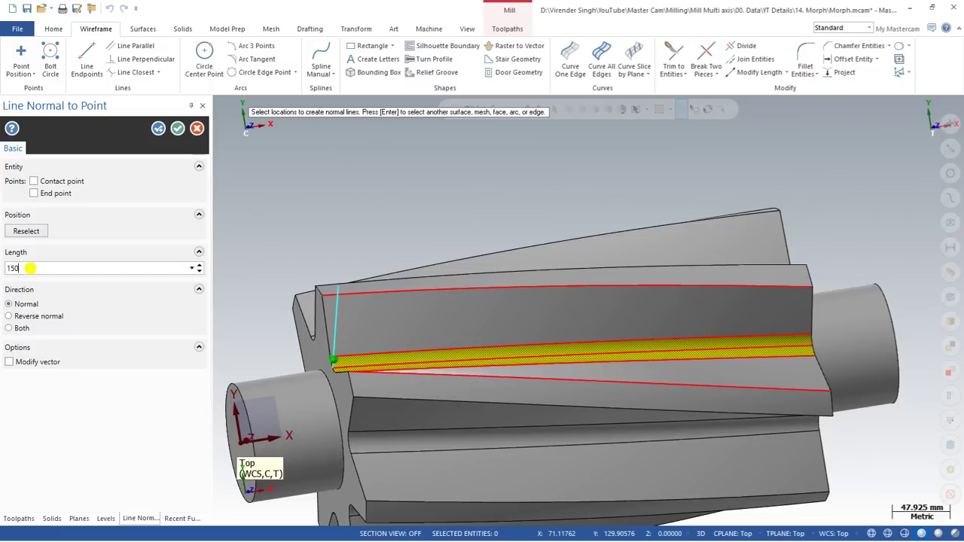
scroll(273, 258, "down", 2)
mouse_move(273, 258)
middle_mouse_down()
mouse_move(265, 241)
mouse_move(318, 185)
mouse_move(274, 265)
middle_mouse_up()
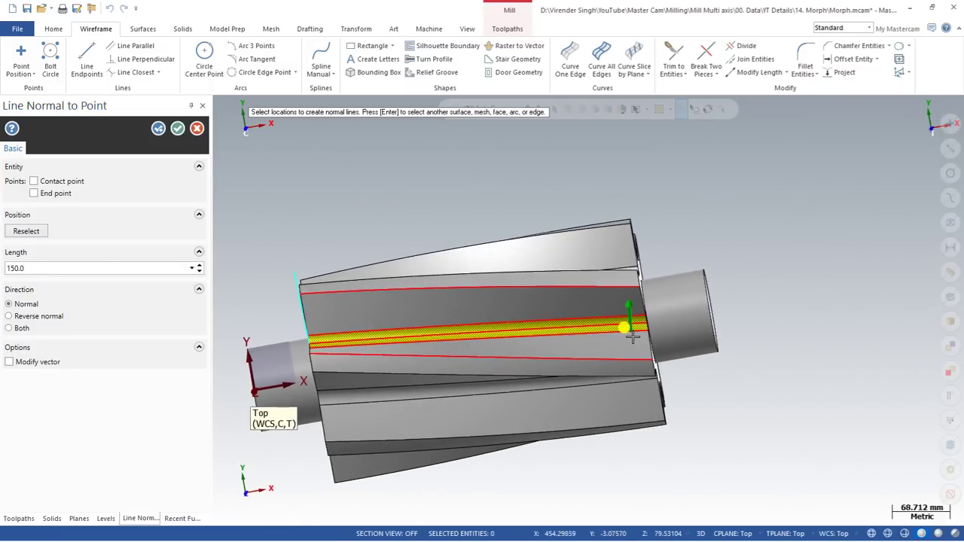
Step: Place a 150 mm normal line on the flute's root face at the middle flowline curve's endpoint farthest from the origin
scroll(641, 320, "up", 9)
scroll(652, 311, "up", 2)
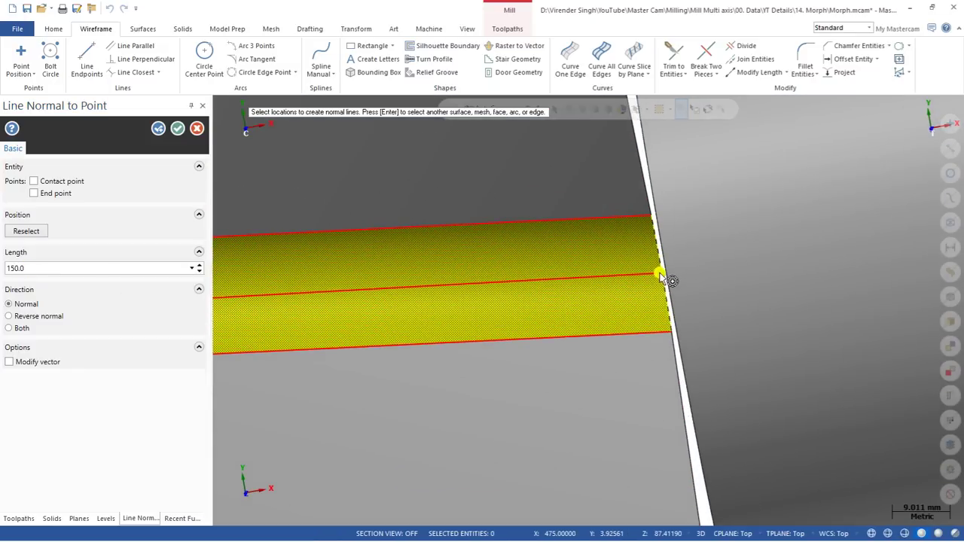
scroll(715, 275, "down", 7)
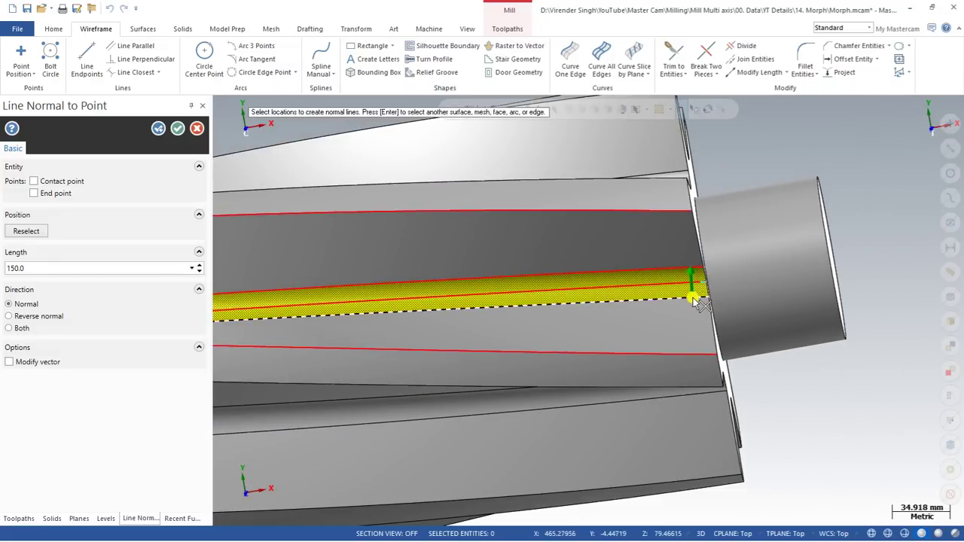
scroll(696, 290, "down", 2)
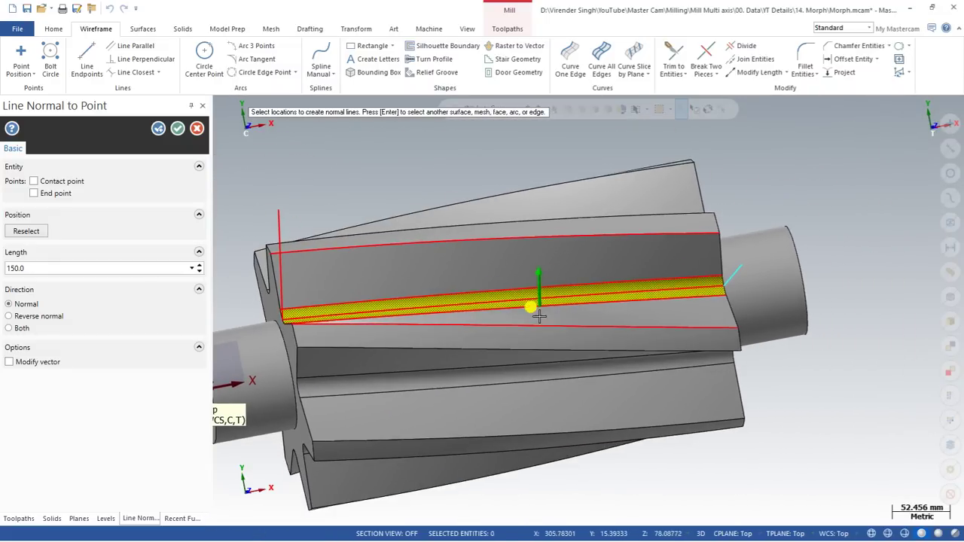
Step: Add a third 150 mm normal line midway along the middle flowline curve on the flute's root face
scroll(502, 294, "up", 5)
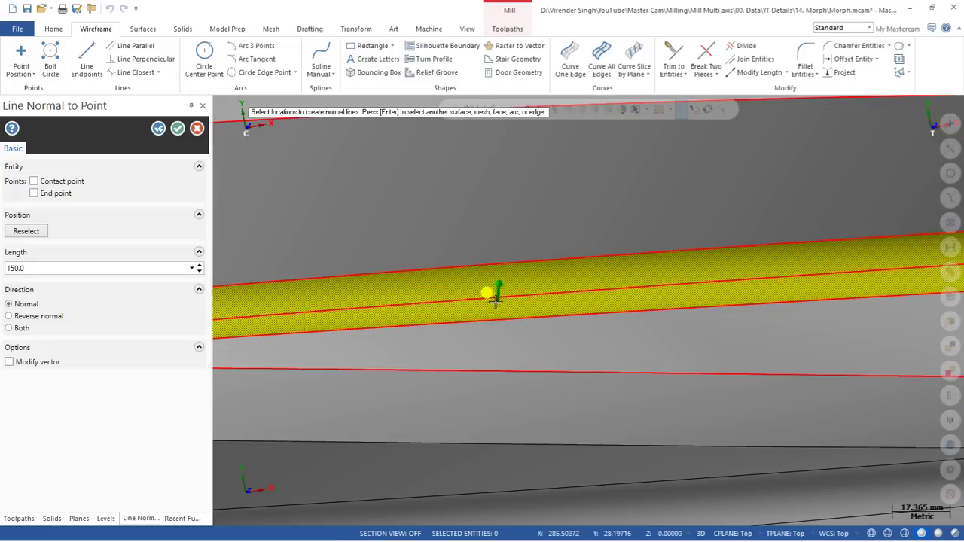
left_click(489, 301)
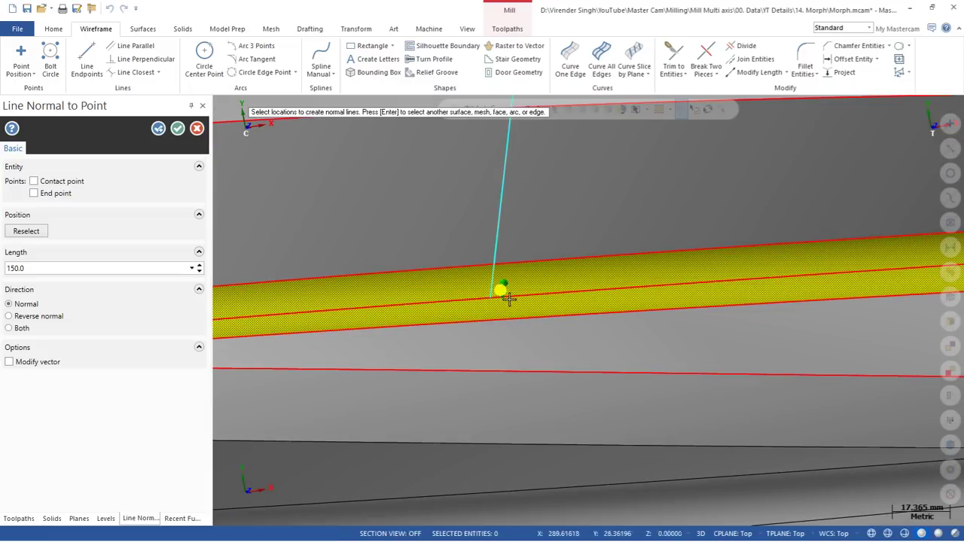
scroll(499, 294, "down", 5)
middle_click_drag(429, 297, 281, 228)
left_click(177, 128)
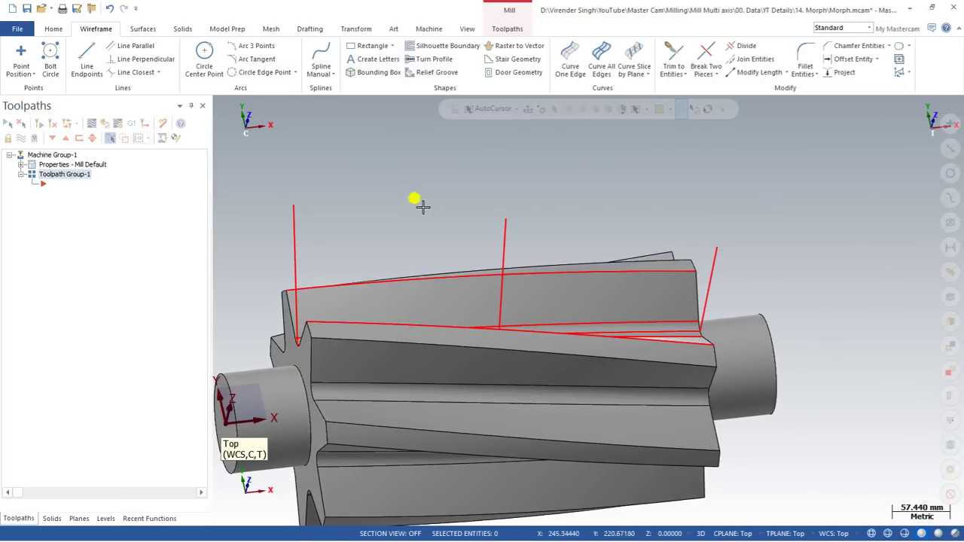
Step: Create a manual spline through the free upper endpoints of the three normal lines above the flute
middle_click_drag(363, 173, 365, 200)
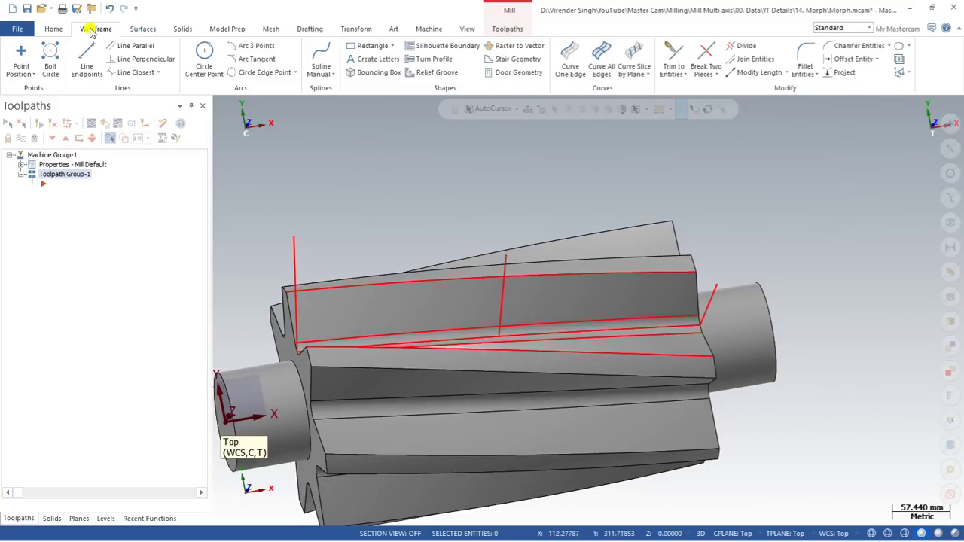
left_click(326, 60)
left_click(294, 236)
left_click(502, 254)
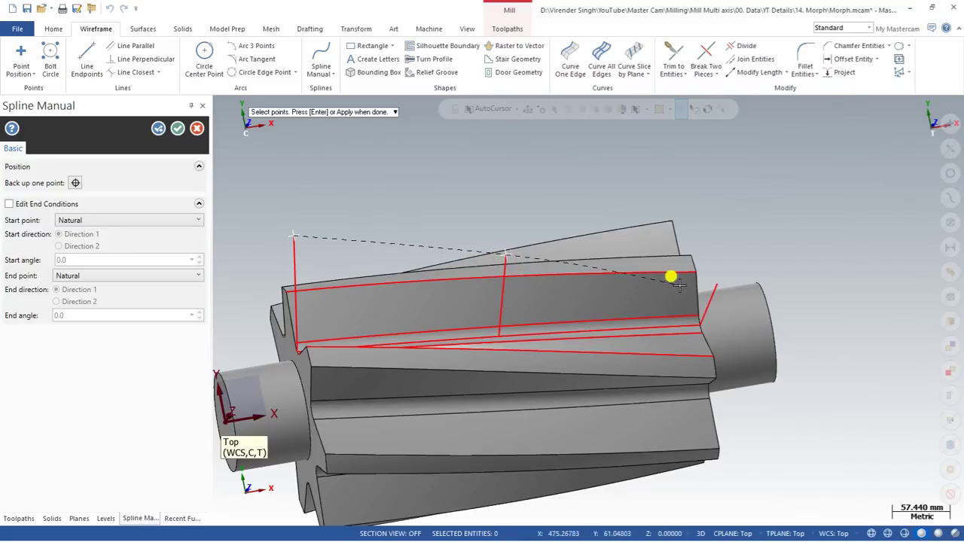
left_click(715, 284)
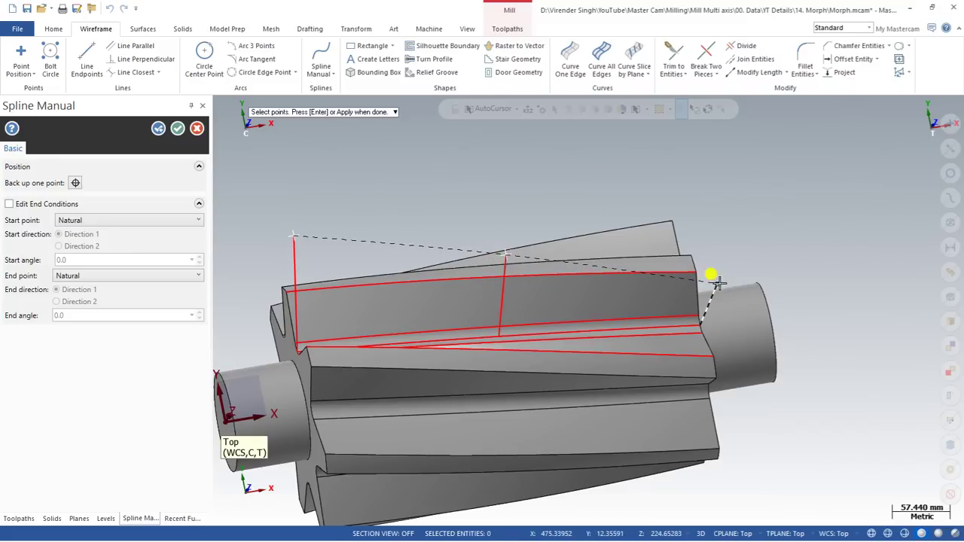
left_click(177, 129)
Step: Delete the three flowline curves and the three normal lines, keeping the spline and the two flute edge curves
middle_click_drag(344, 172, 385, 188)
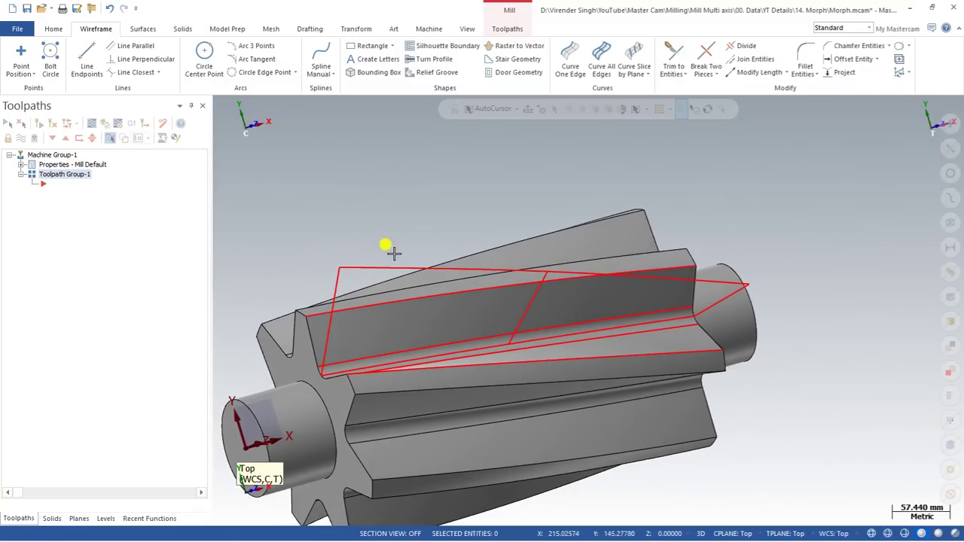
left_click(388, 349)
middle_click_drag(389, 351, 413, 360)
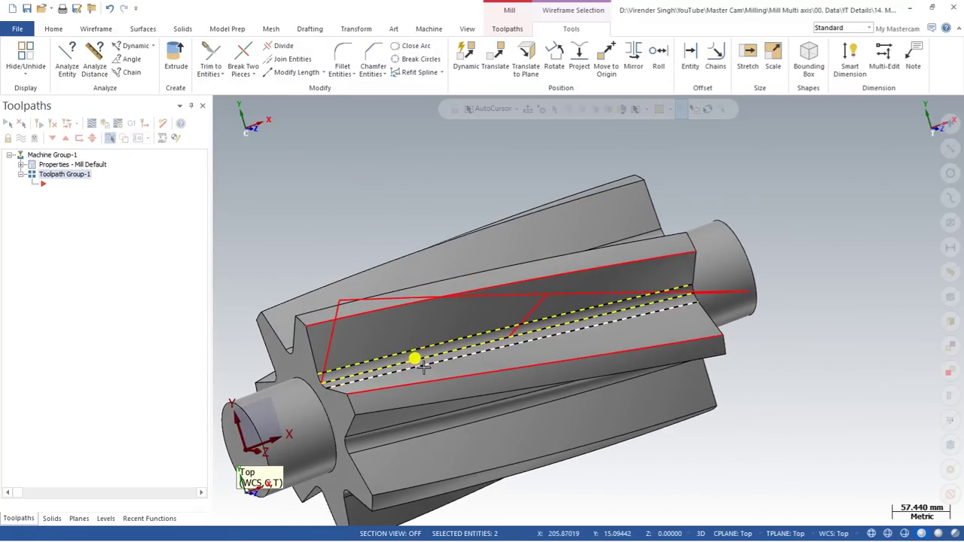
left_click(332, 348)
left_click(527, 315)
middle_click_drag(624, 319, 712, 268)
left_click(712, 267)
key("Delete")
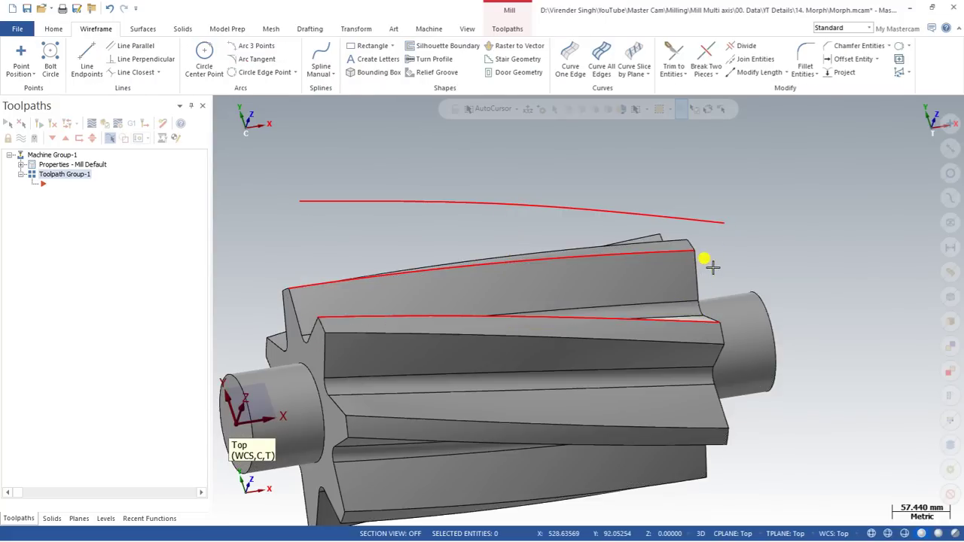
Step: Start a new multiaxis Morph toolpath for the flute
middle_click_drag(581, 249, 582, 285)
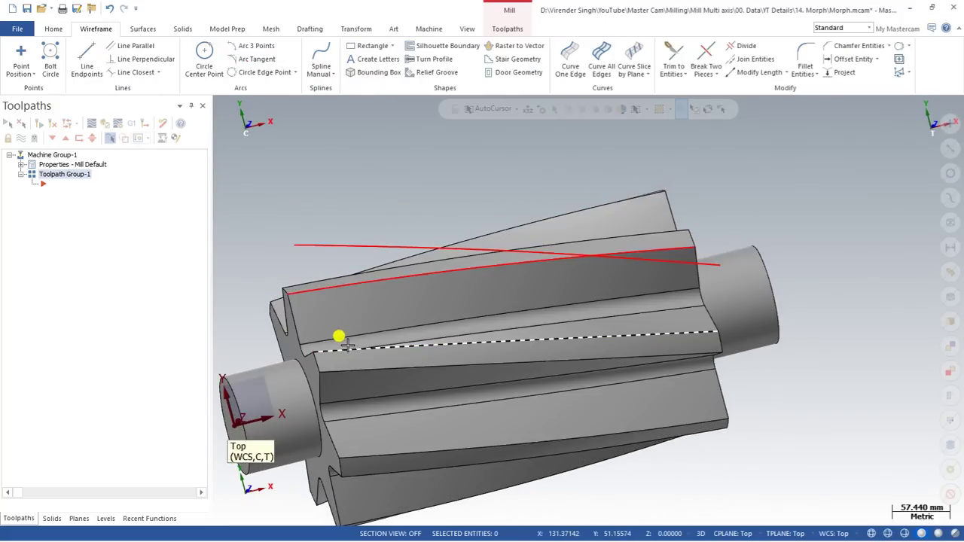
middle_click_drag(409, 292, 404, 220)
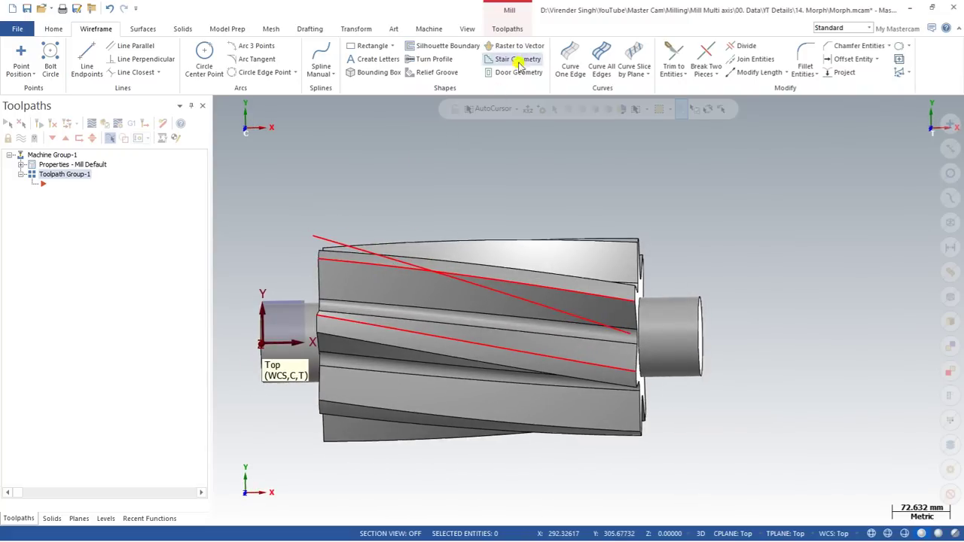
left_click(515, 29)
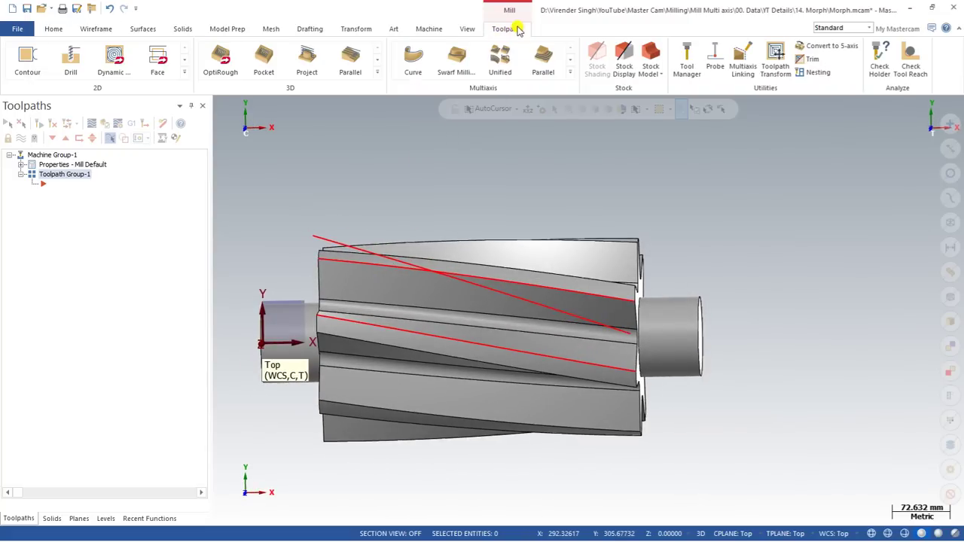
left_click(570, 72)
left_click(460, 109)
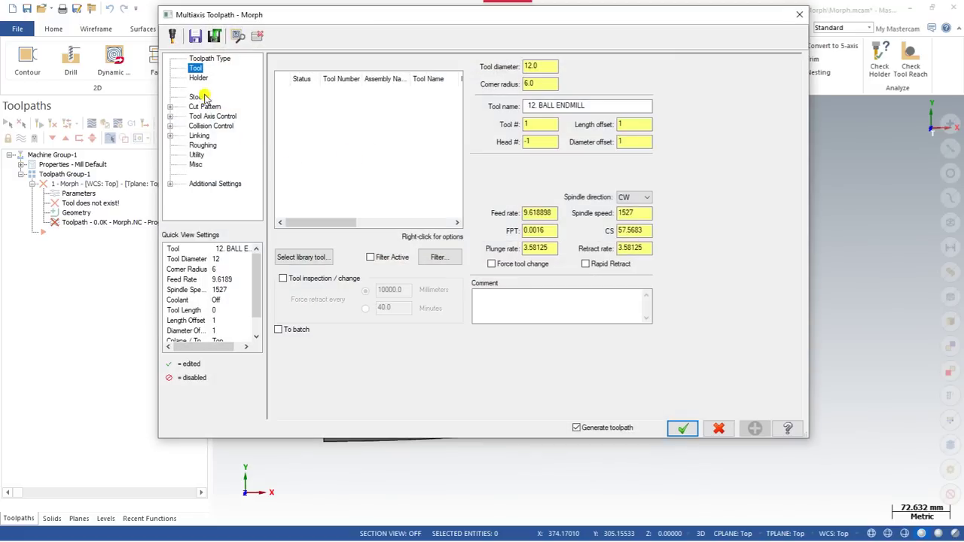
Step: Assign the 20 mm ball-nose end mill with 10 mm corner radius from the tool library to the toolpath
left_click(307, 257)
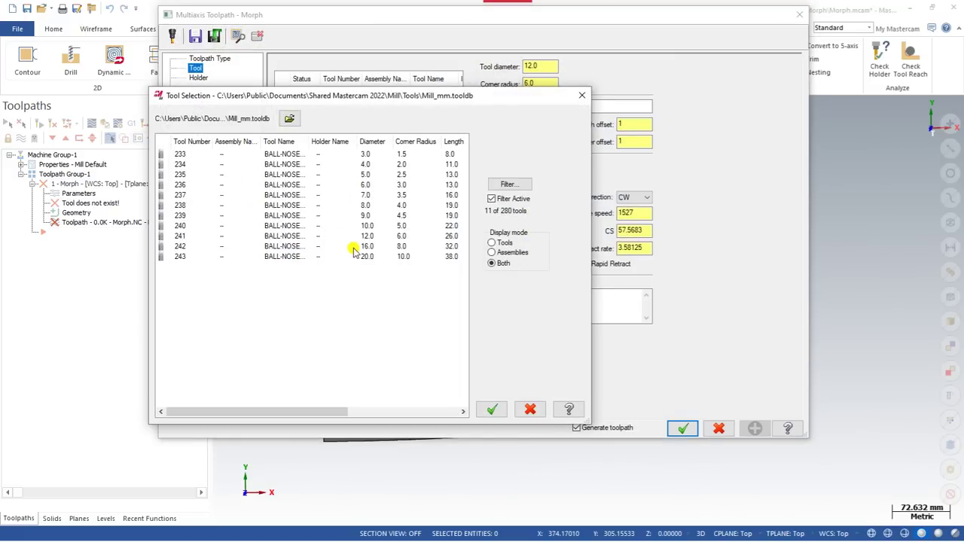
left_click(355, 256)
double_click(326, 257)
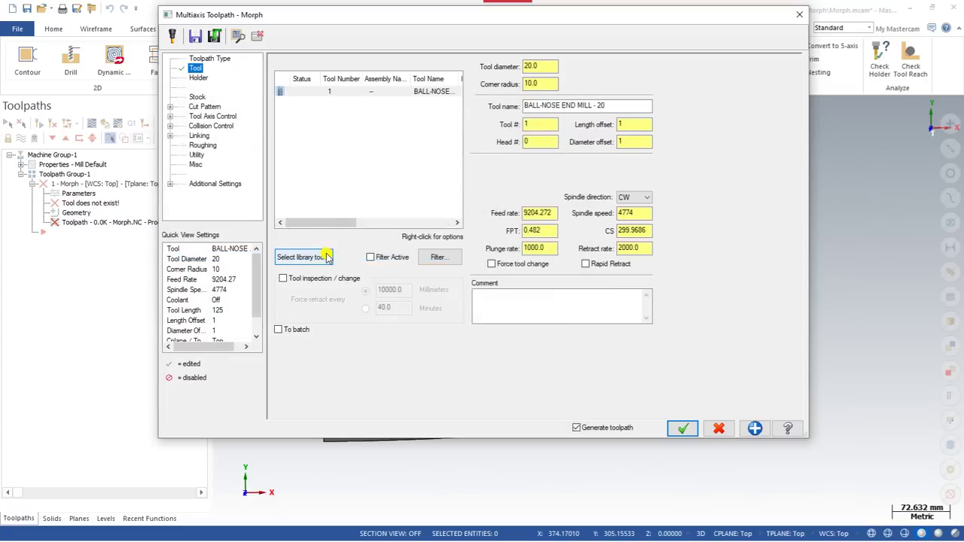
Step: Define the cut pattern from curves, chaining the flute's upper edge curve as the Pattern From geometry
left_click(201, 108)
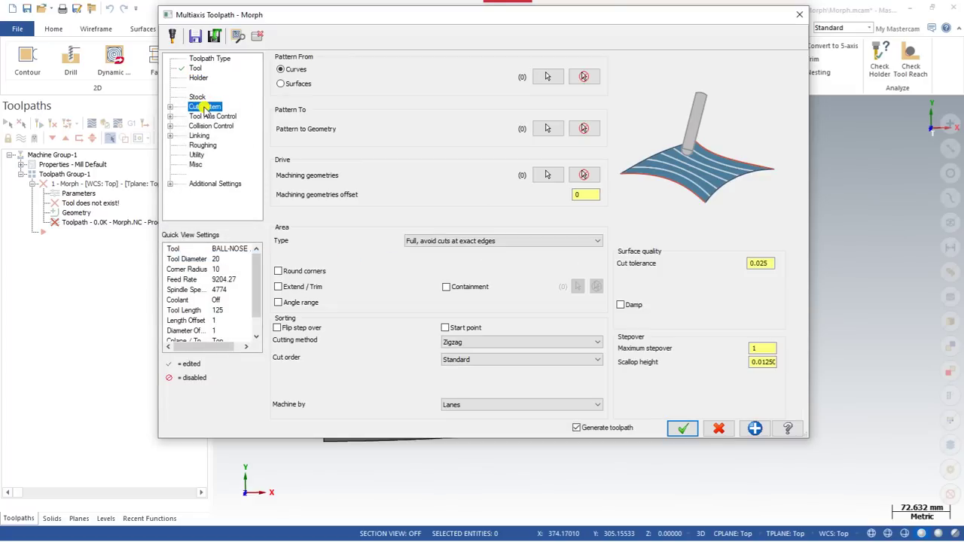
left_click(296, 88)
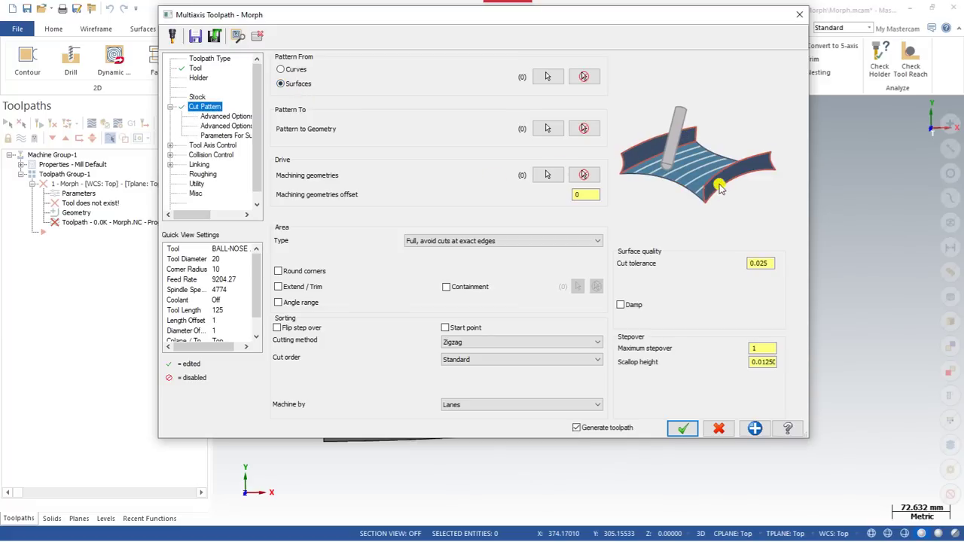
left_click(283, 69)
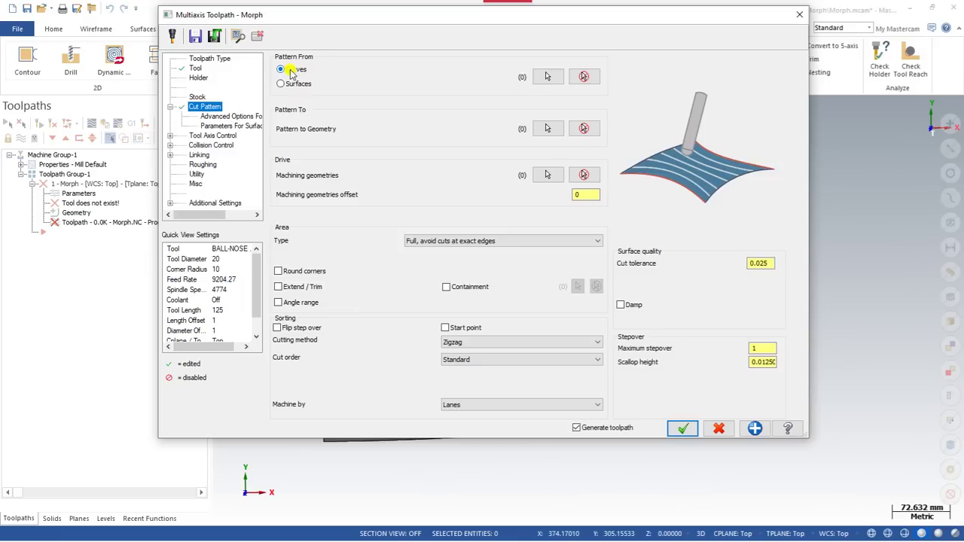
left_click(547, 76)
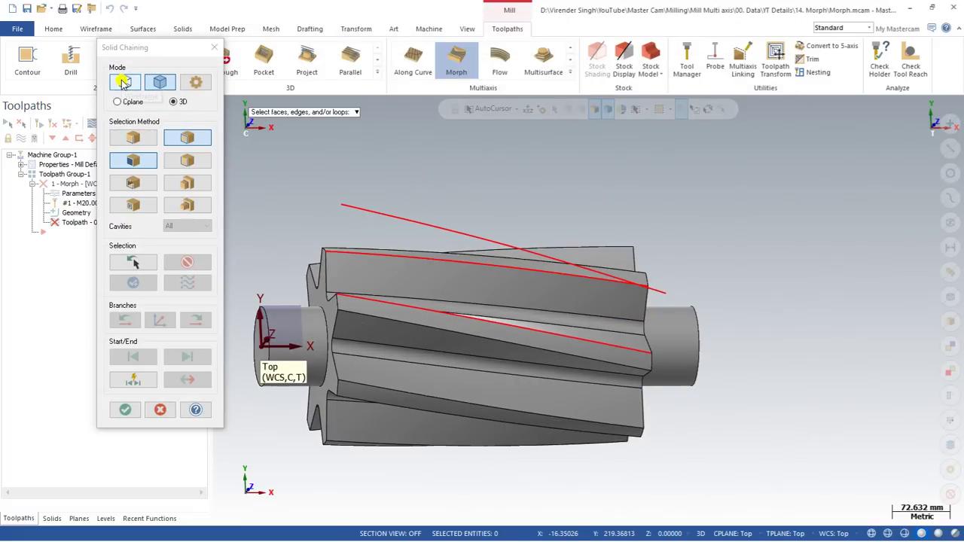
left_click(125, 82)
left_click(328, 246)
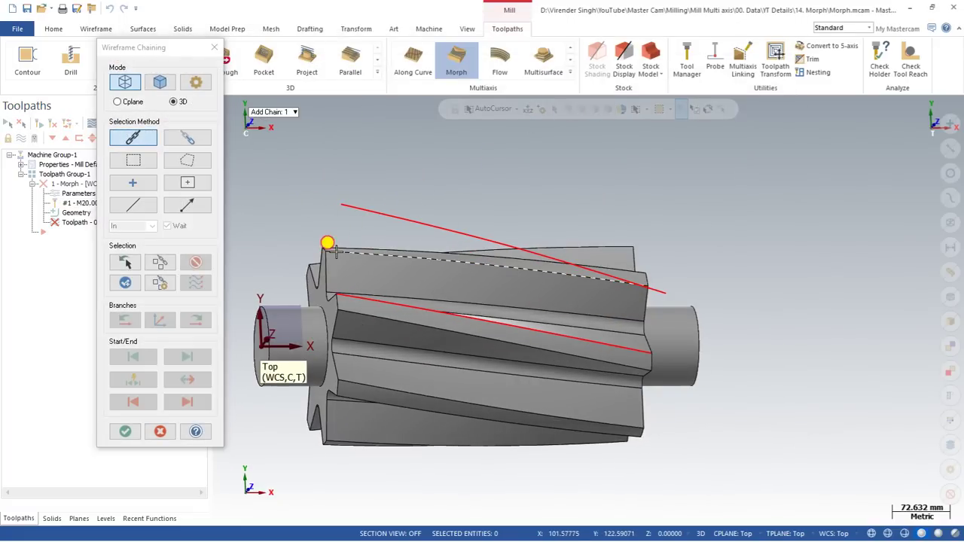
left_click(125, 430)
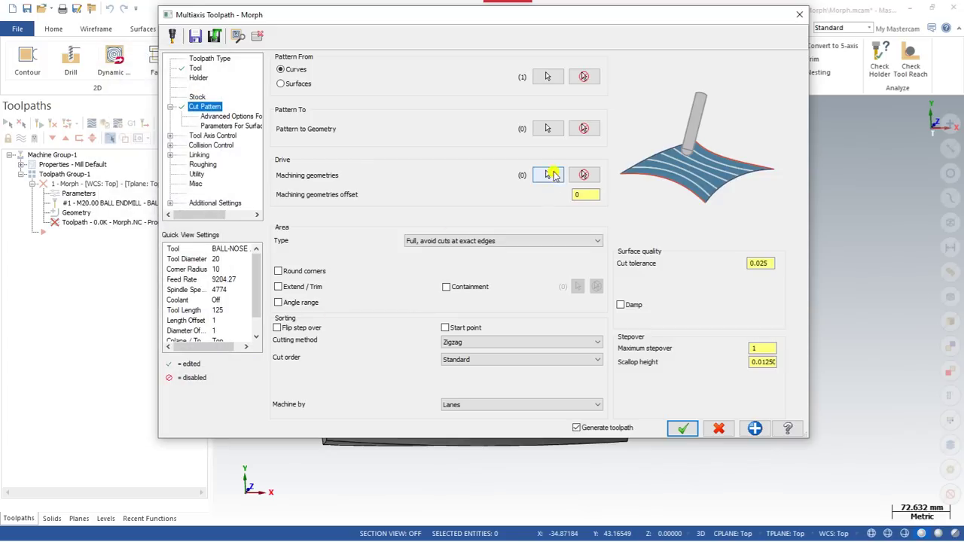
Step: Chain the flute's lower edge curve as the Pattern To geometry
left_click(548, 128)
left_click(350, 298)
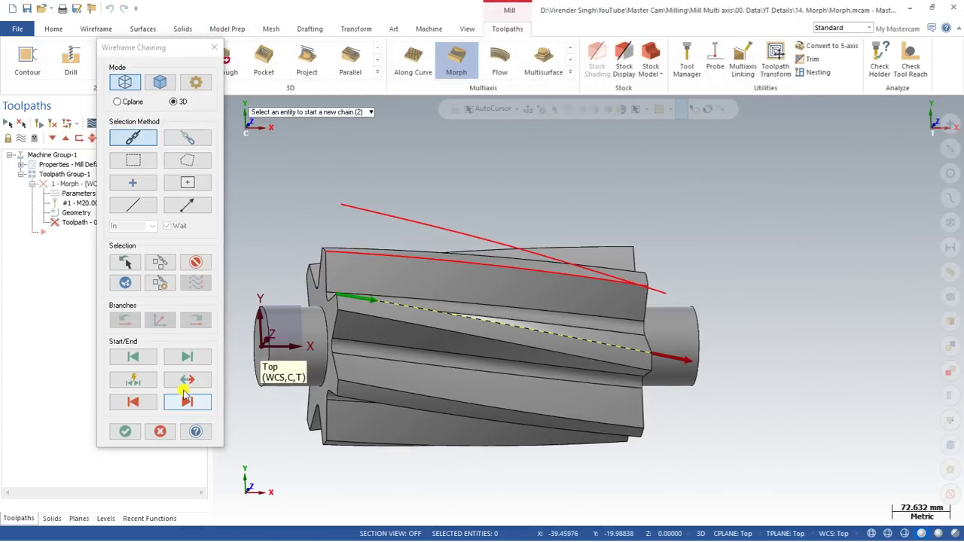
left_click(125, 431)
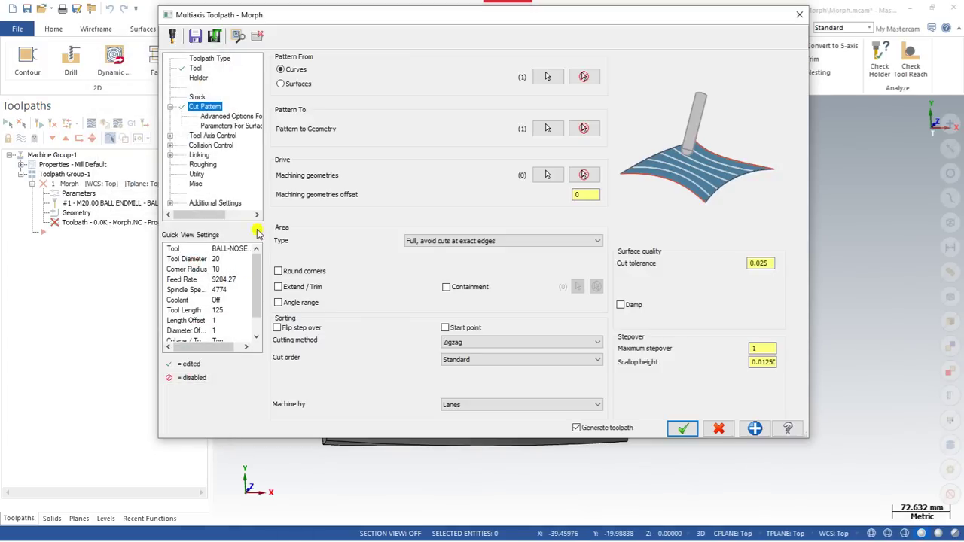
Step: Select the flute's two side walls and root face as machining geometries, and set the cut tolerance to 0.1
left_click(545, 174)
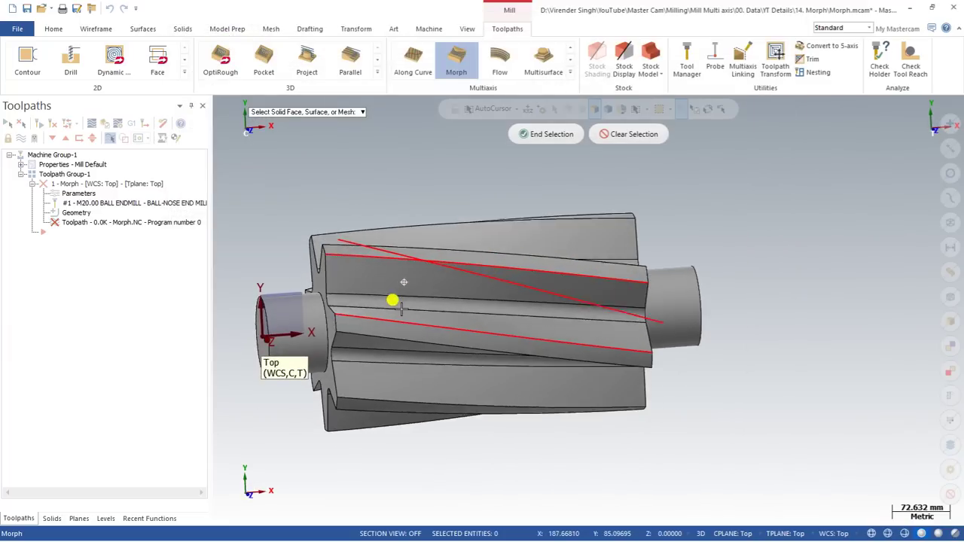
middle_click_drag(397, 301, 344, 278)
left_click(344, 278)
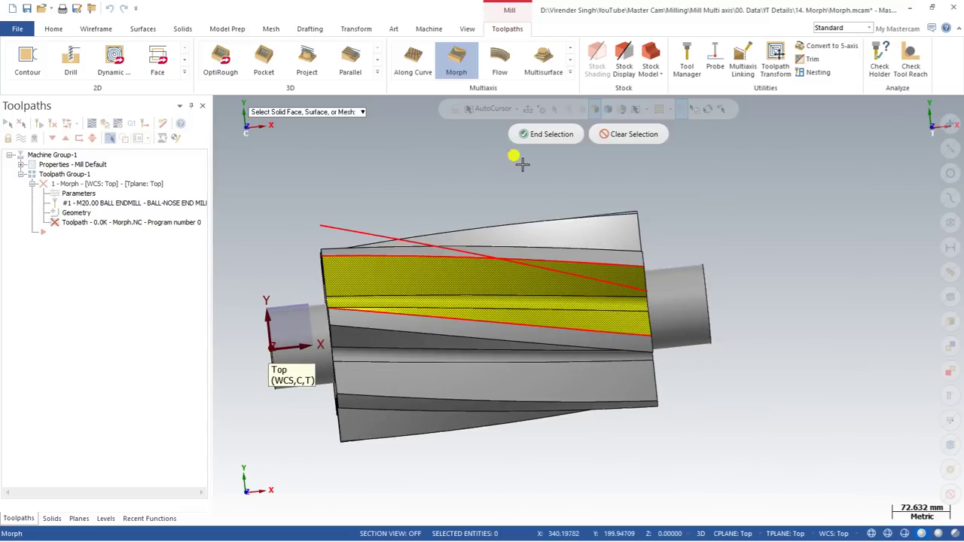
left_click(545, 134)
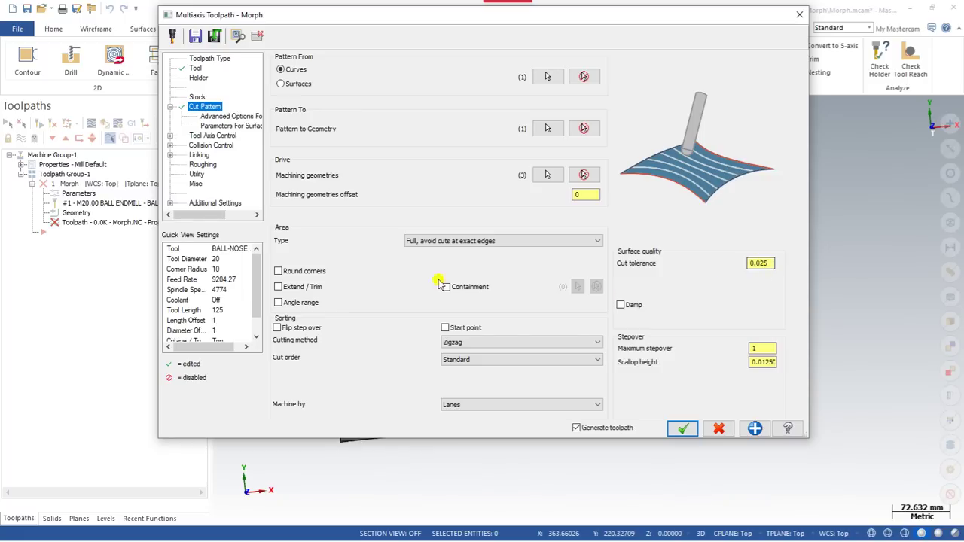
left_click(768, 264)
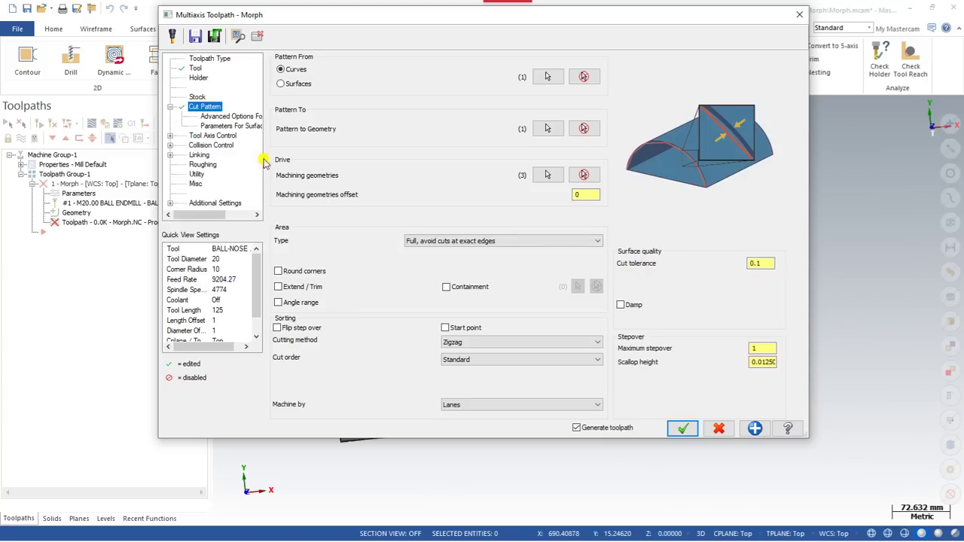
Step: Set the toolpath's output format to 4 Axis and its tool axis control to From Chain
left_click(211, 135)
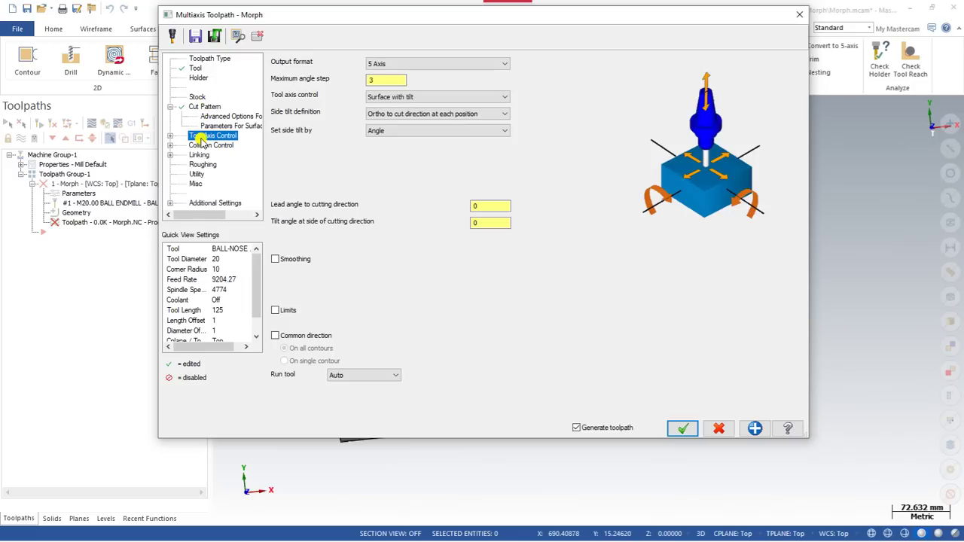
left_click(403, 66)
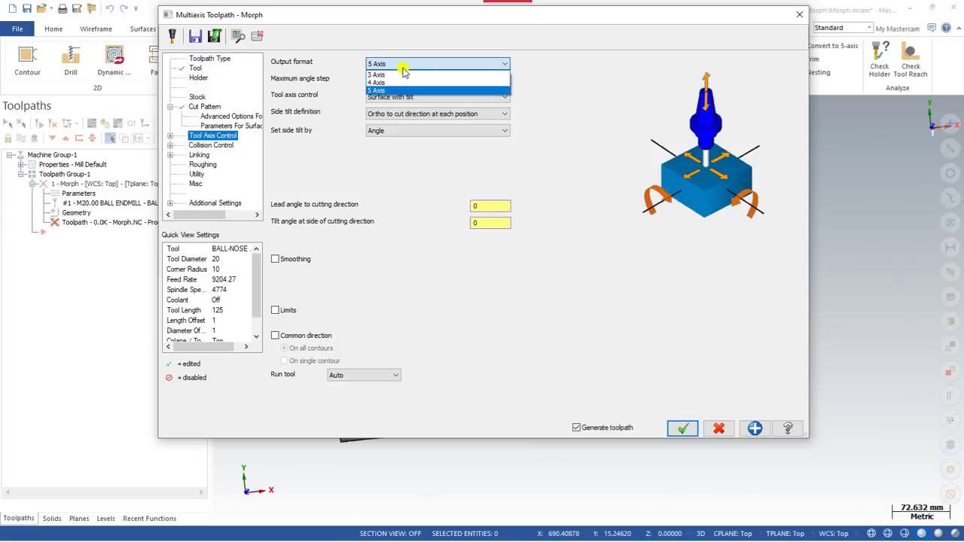
left_click(378, 83)
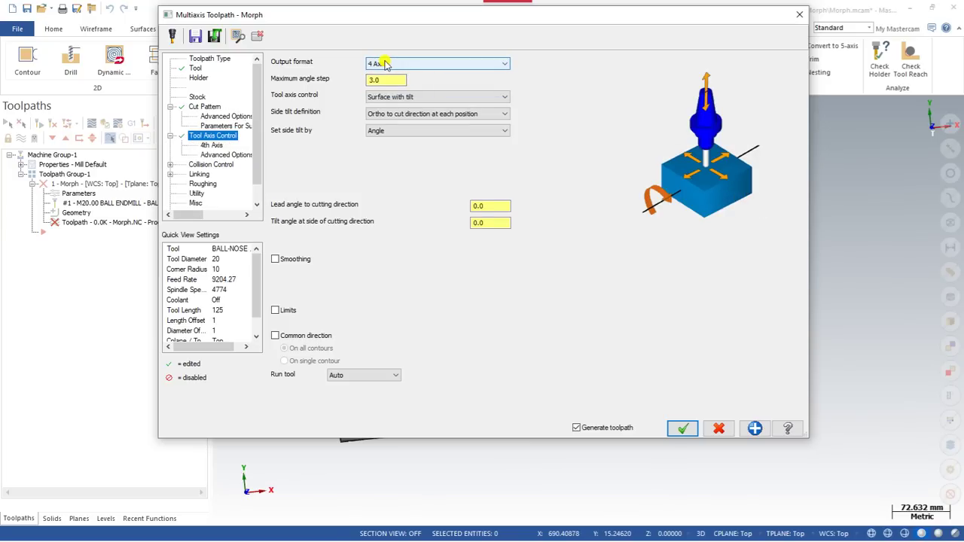
left_click(396, 99)
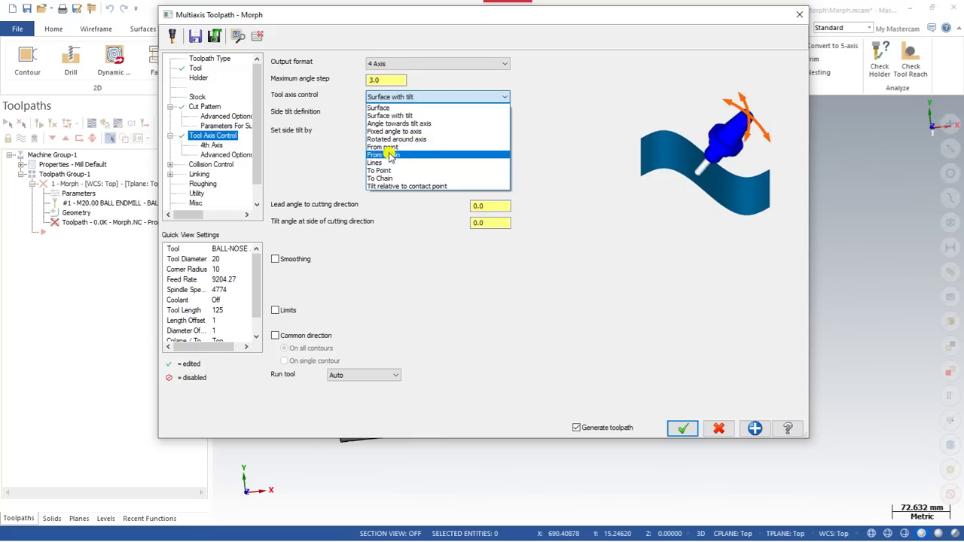
left_click(387, 155)
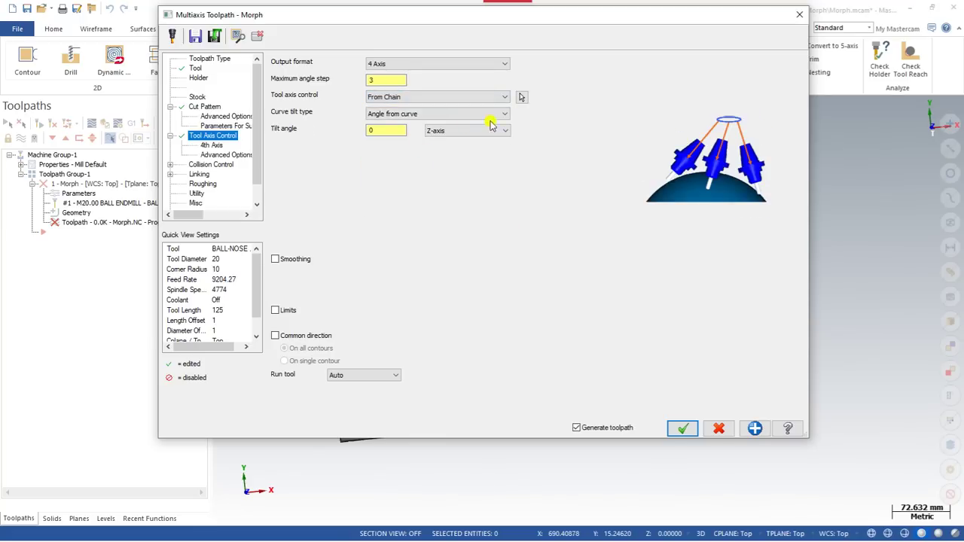
Step: Chain the spline above the flute as the tool axis chain, and set the curve tilt type to Closest point
left_click(521, 96)
left_click(325, 219)
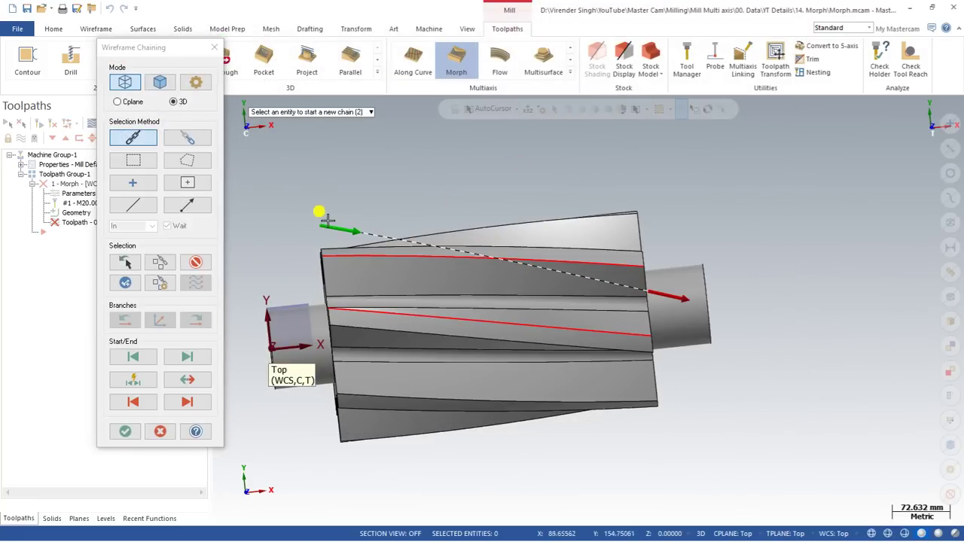
left_click(125, 431)
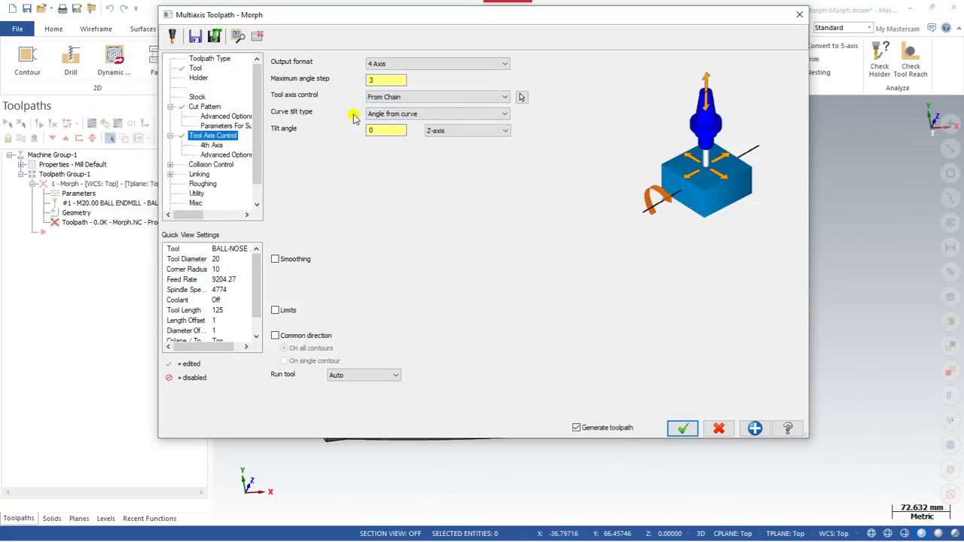
left_click(380, 114)
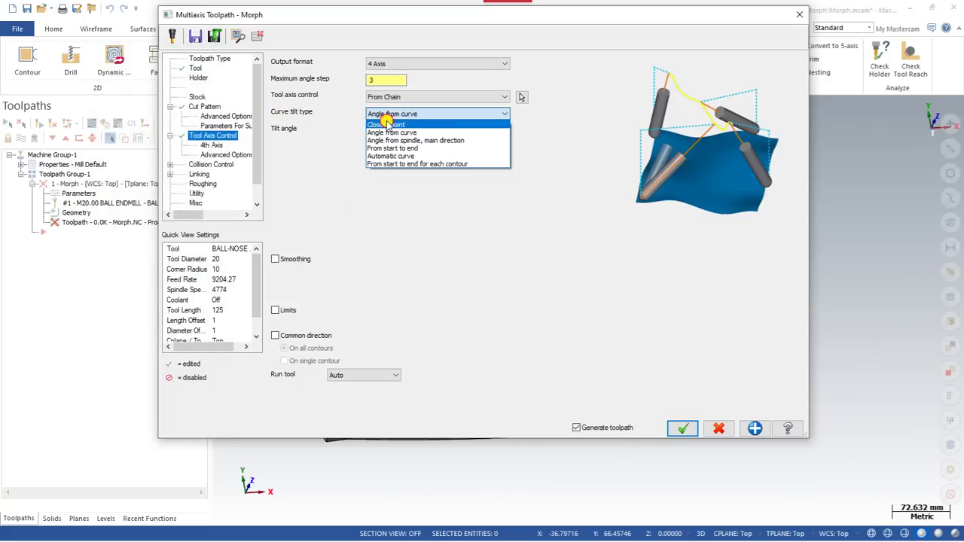
left_click(385, 125)
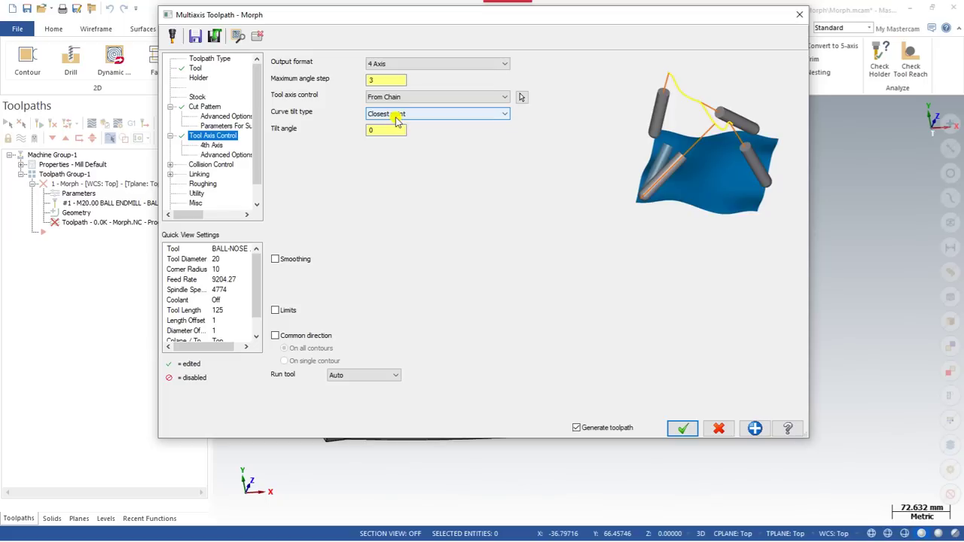
Step: Set the 4th axis direction to X-axis and generate the Morph toolpath
left_click(212, 145)
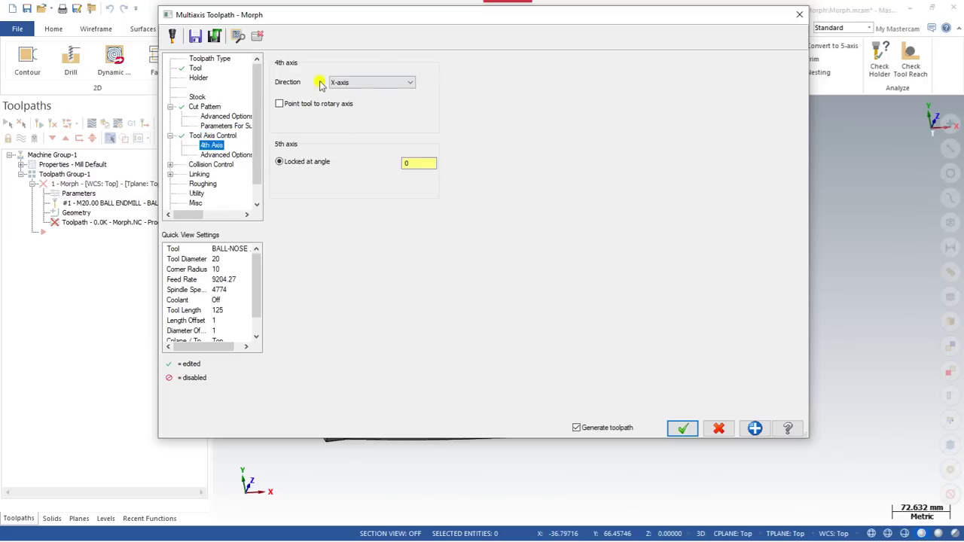
left_click(356, 85)
left_click(361, 89)
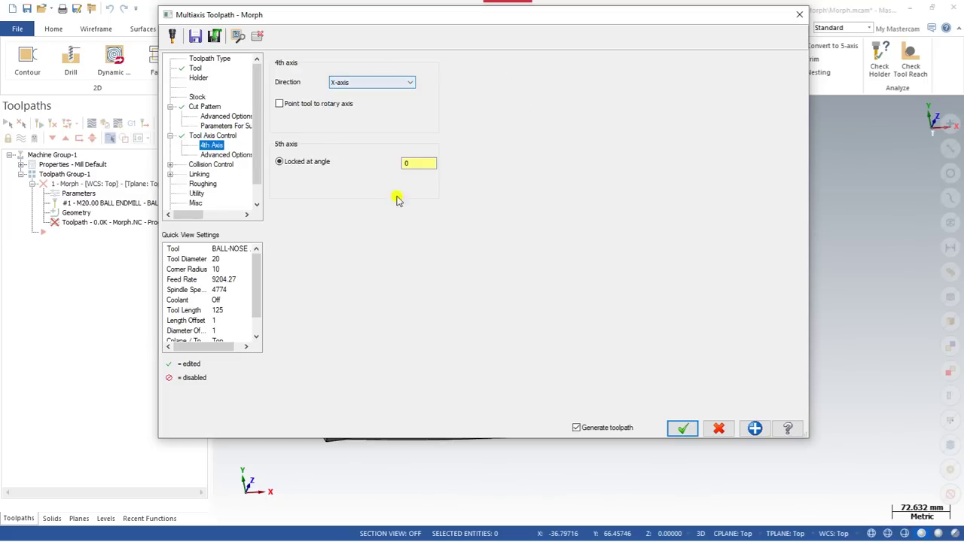
left_click(682, 427)
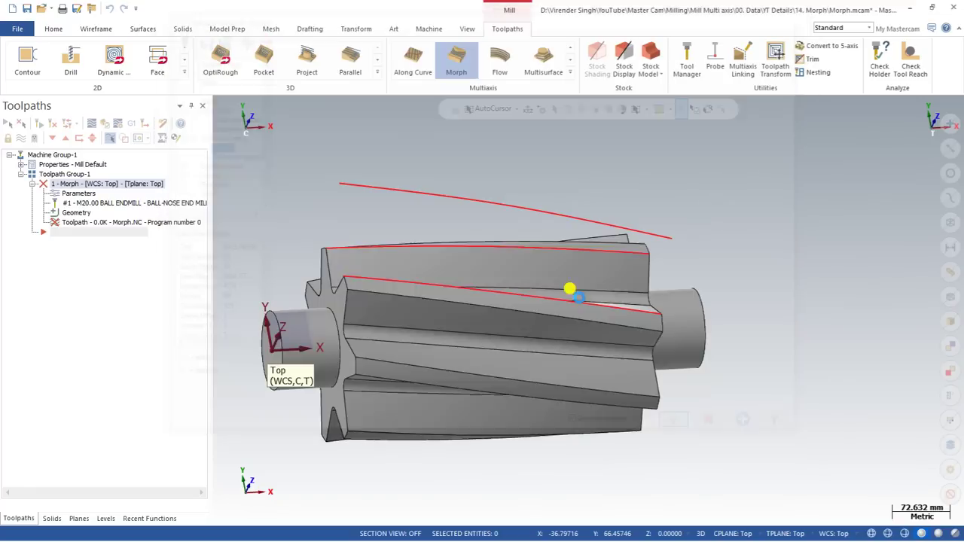
scroll(454, 230, "down", 2)
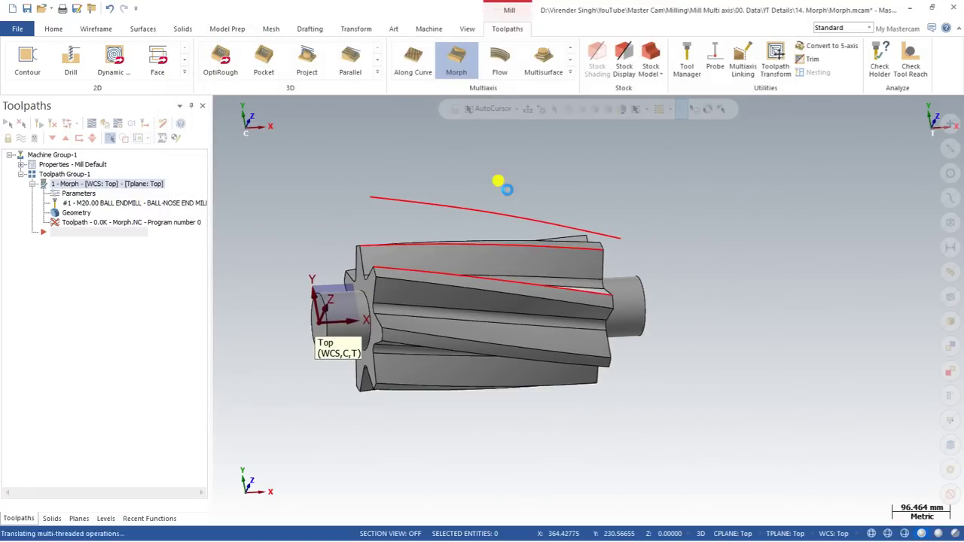
middle_click_drag(502, 185, 449, 195)
scroll(382, 201, "up", 3)
mouse_move(382, 200)
middle_mouse_down()
mouse_move(391, 218)
mouse_move(384, 205)
middle_mouse_up()
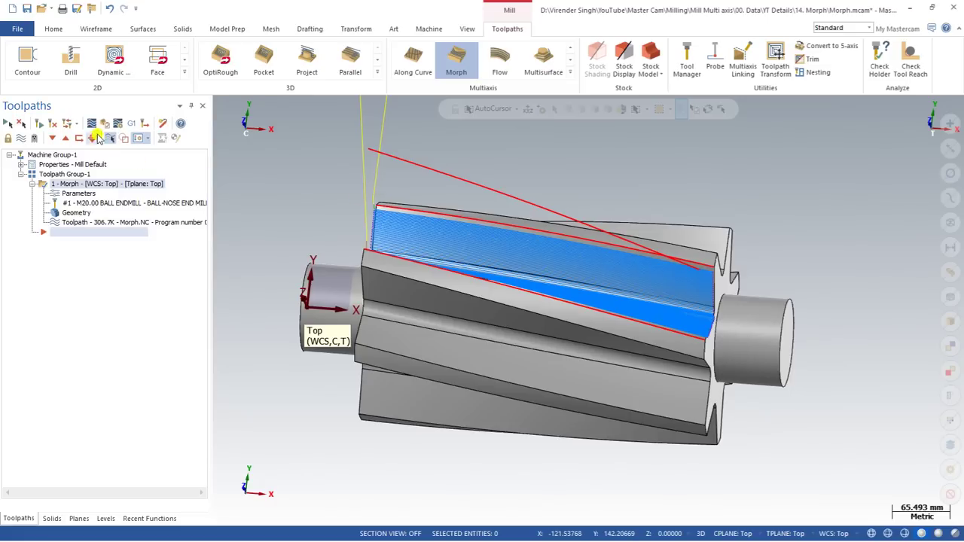
Step: Play a backplot of the Morph toolpath at a slower speed, and review the backplot options
left_click(88, 124)
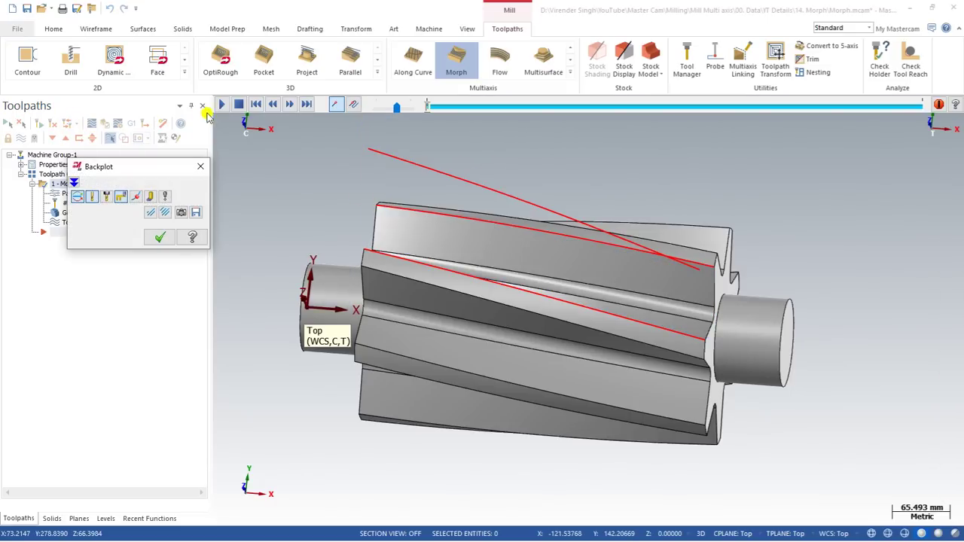
left_click(221, 104)
scroll(275, 163, "down", 2)
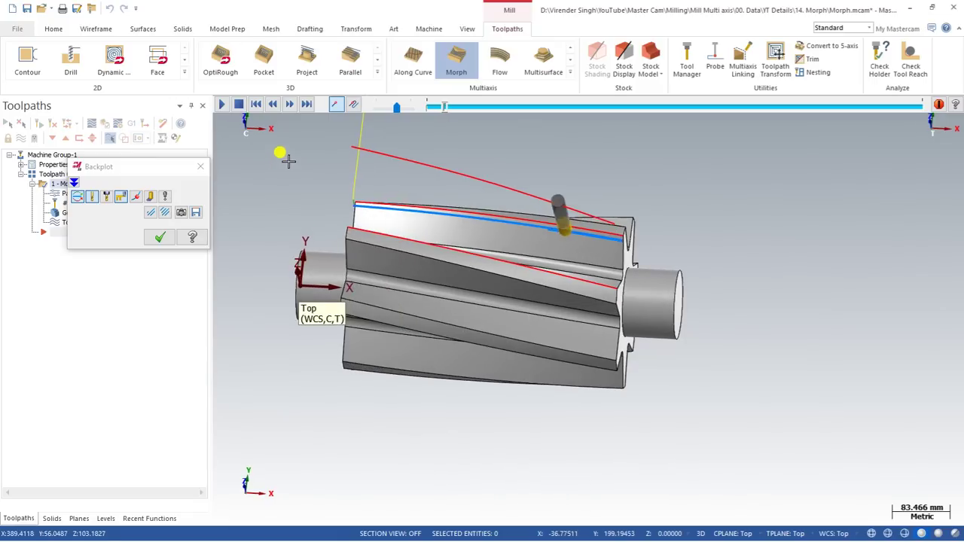
left_click_drag(393, 108, 382, 109)
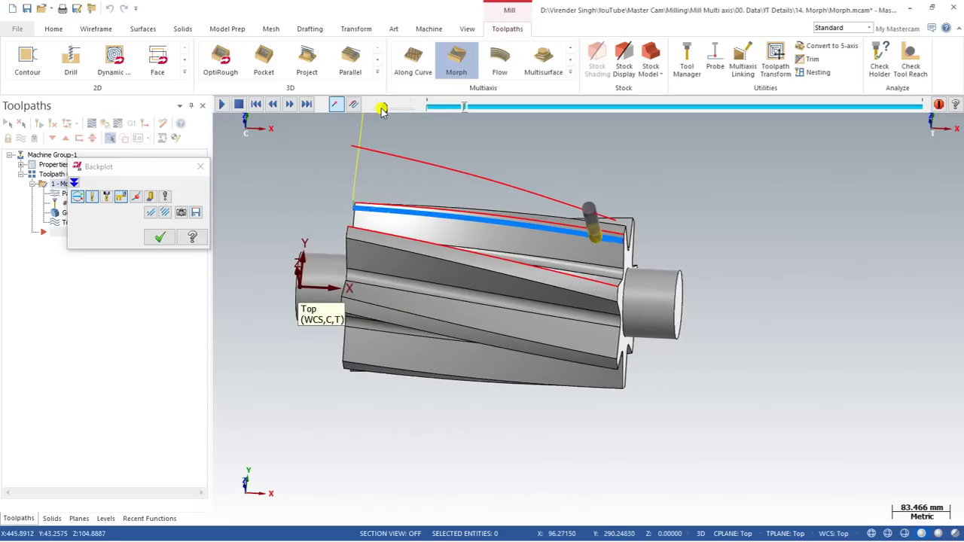
left_click(165, 196)
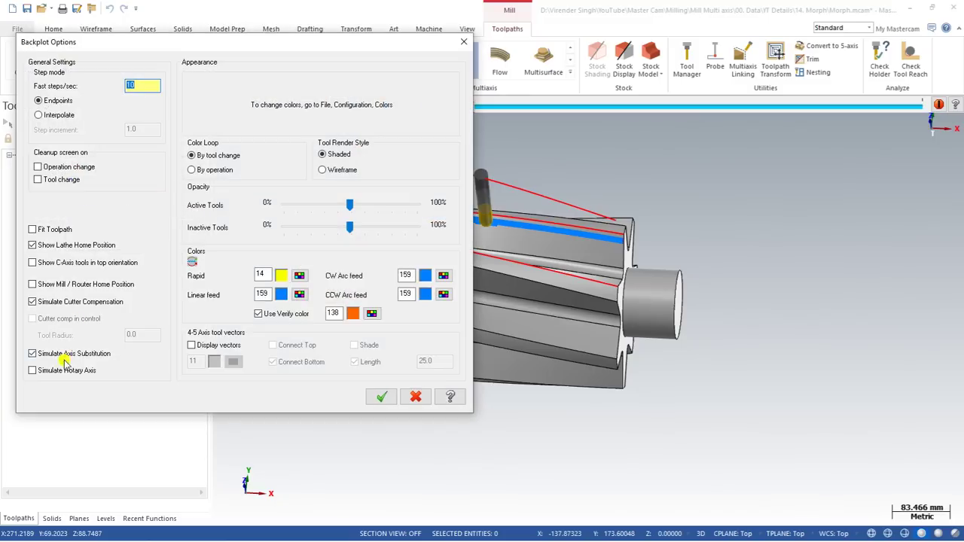
left_click(379, 393)
Step: Examine the tool's orientation in the backplot from the top and right views with the part translucent, and close the backplot
right_click(727, 222)
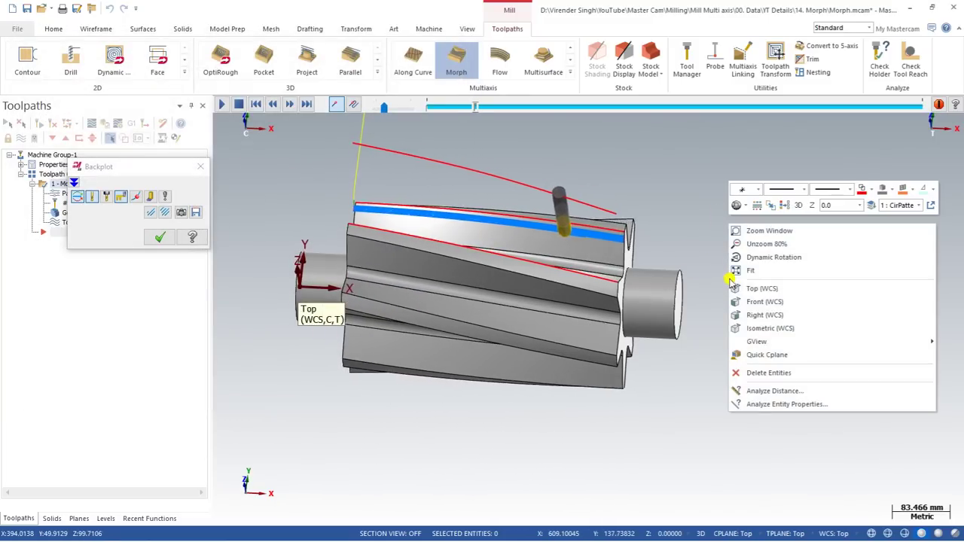
left_click(752, 288)
scroll(441, 340, "down", 3)
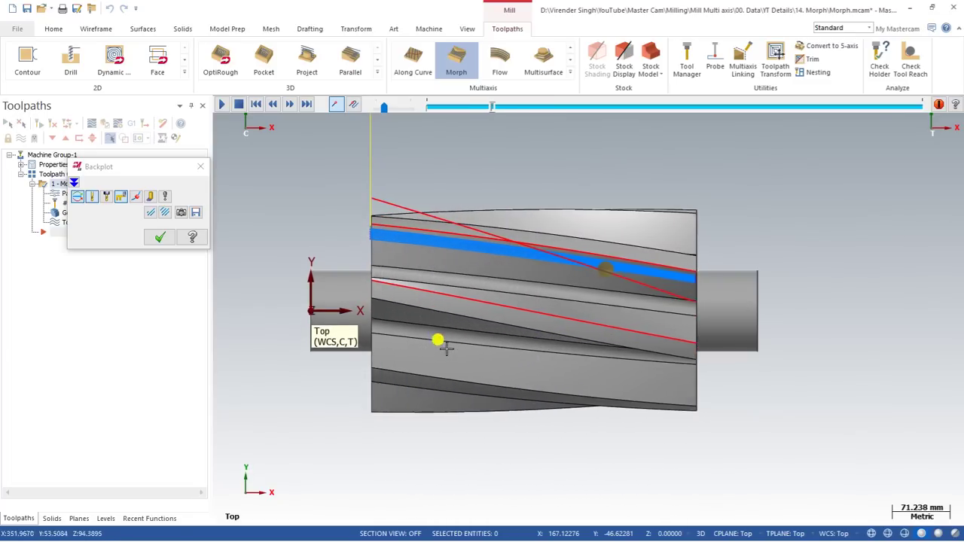
right_click(308, 207)
left_click(335, 302)
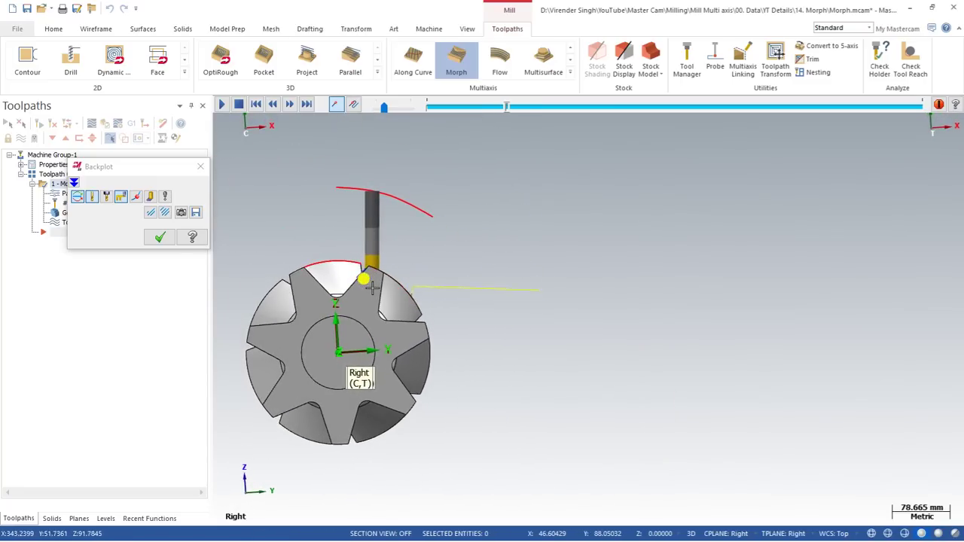
left_click(956, 533)
scroll(322, 286, "up", 2)
mouse_move(322, 286)
middle_mouse_down()
mouse_move(506, 258)
mouse_move(321, 294)
middle_mouse_up()
key("alt+5")
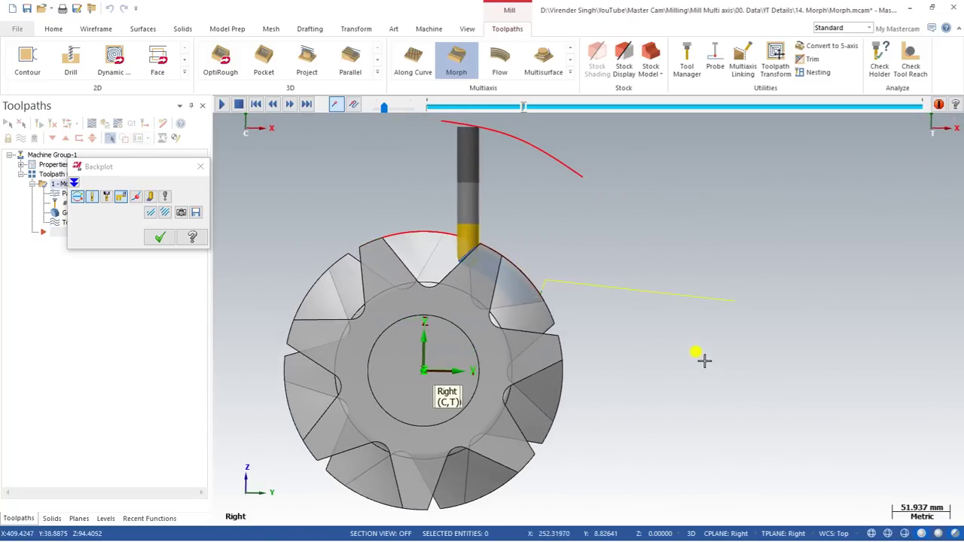
middle_click_drag(587, 301, 412, 262)
left_click(159, 237)
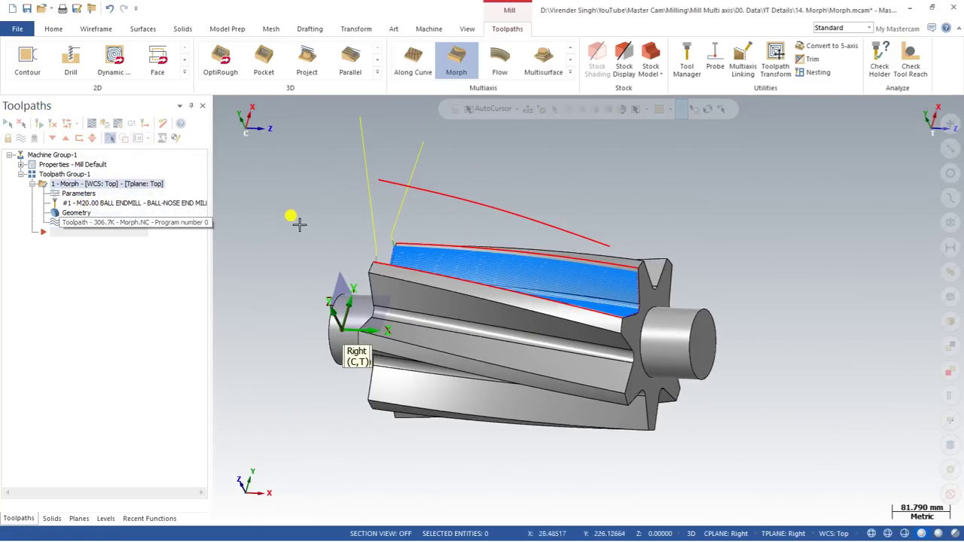
Step: Return the view and working planes to Top (WCS)
right_click(292, 199)
left_click(313, 267)
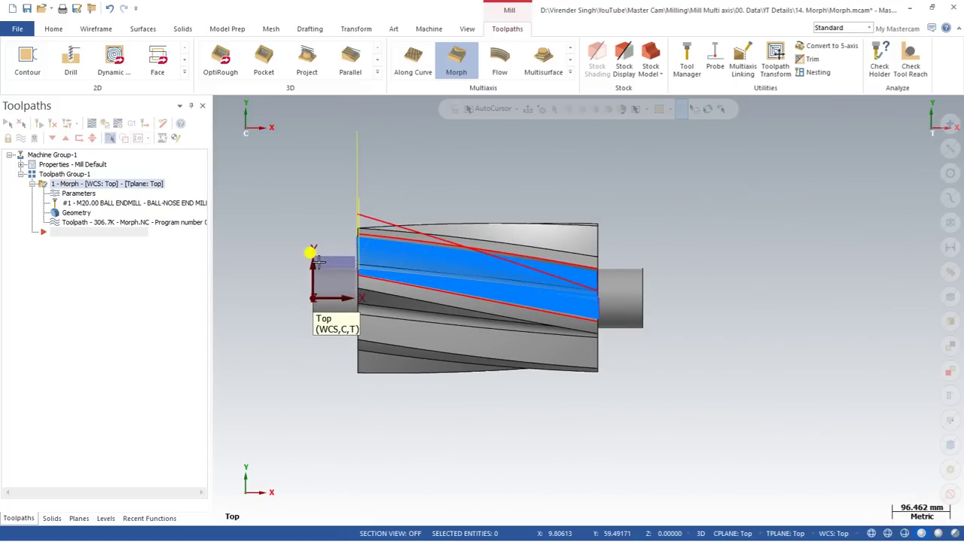
middle_click_drag(316, 261, 154, 219)
Step: Review the Morph operation's tool, cut pattern, tool axis control, collision control and linking parameters
left_click(77, 194)
key("Escape")
middle_click_drag(340, 173, 469, 228)
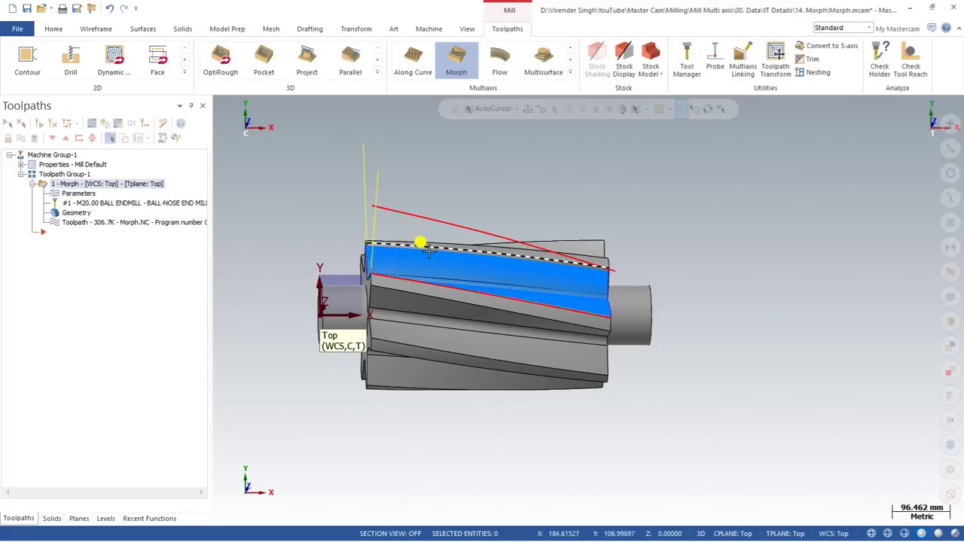
left_click(65, 195)
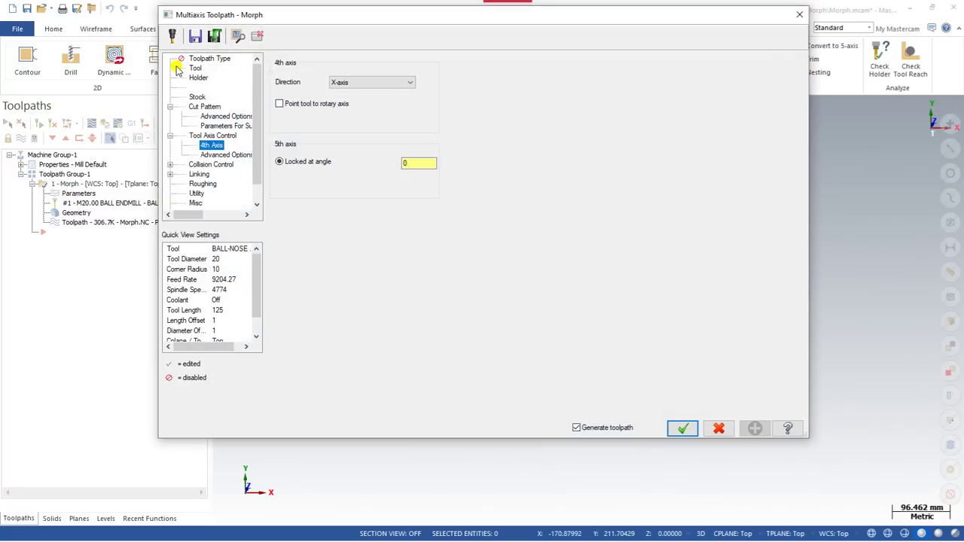
left_click(194, 67)
left_click(197, 106)
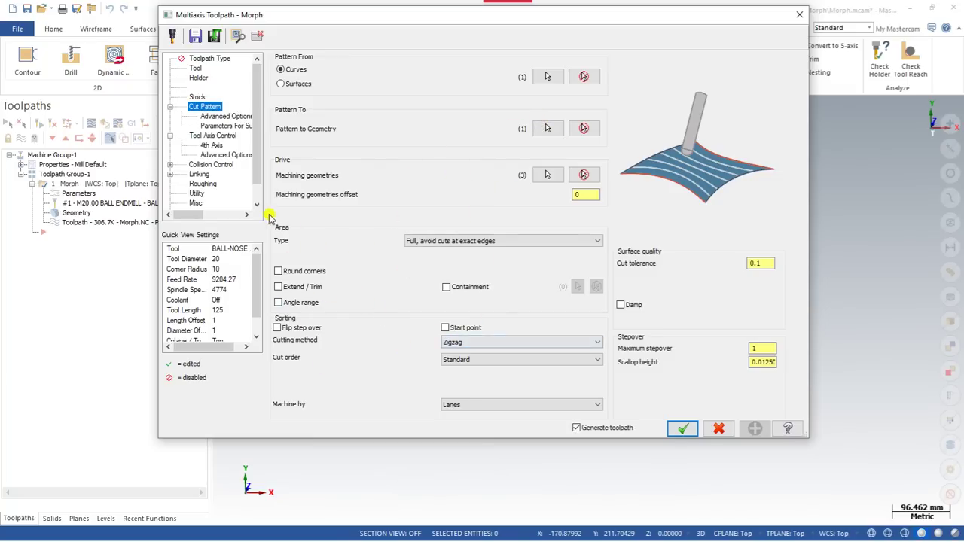
left_click(207, 136)
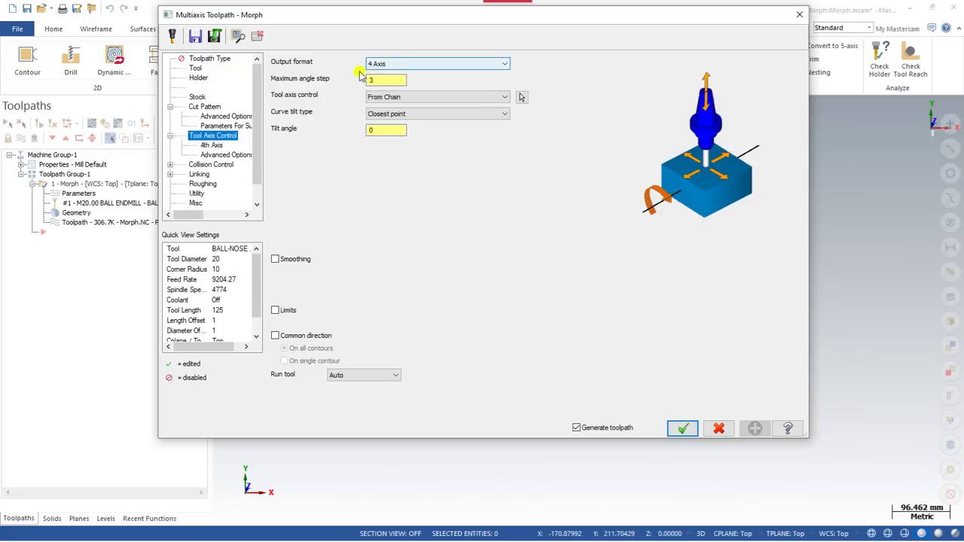
left_click(210, 164)
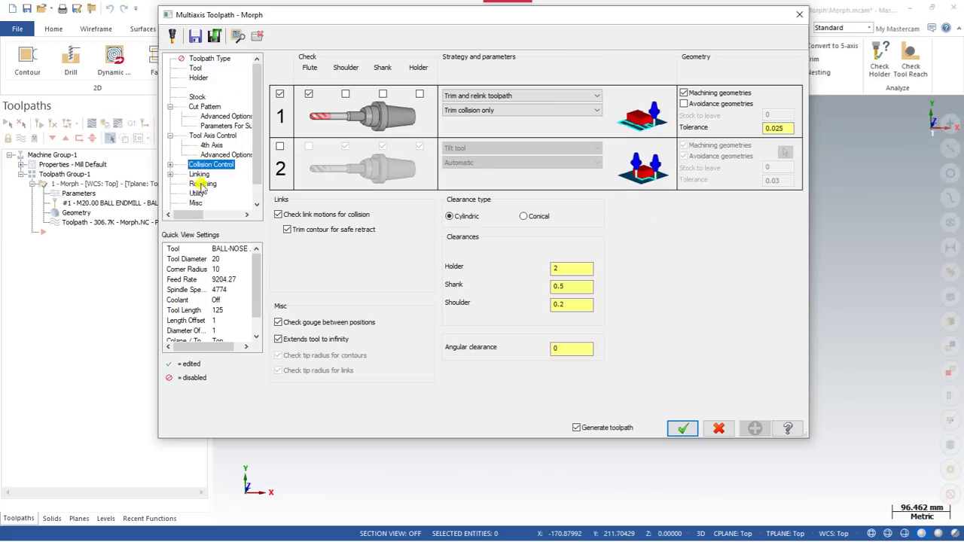
left_click(200, 174)
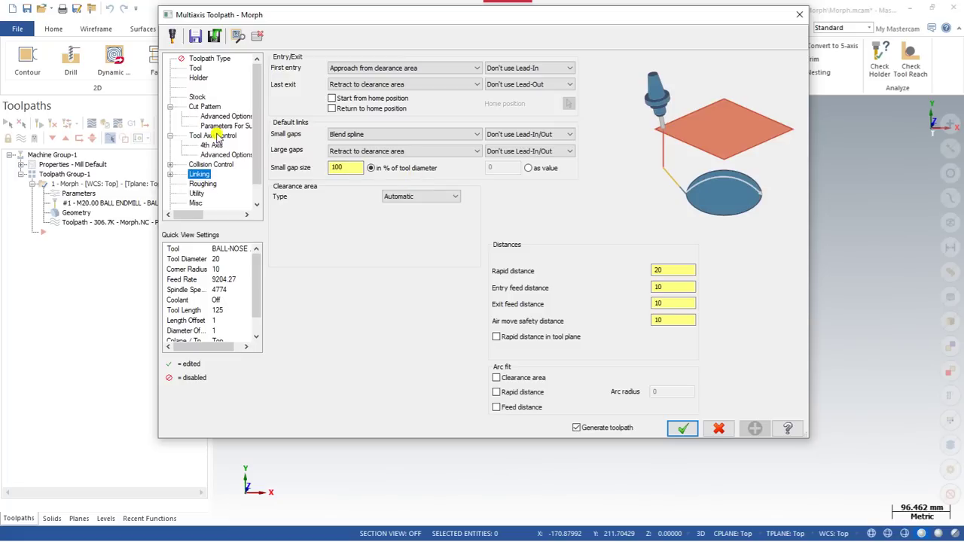
Step: Keep the cutting method at Zigzag, set the cut order to From center away, and regenerate the Morph toolpath
left_click(206, 107)
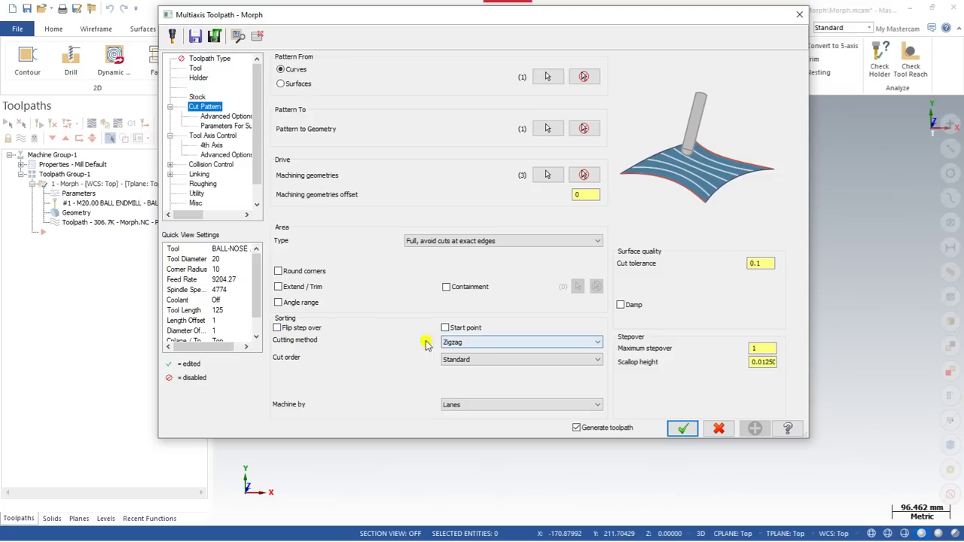
left_click(452, 343)
left_click(458, 352)
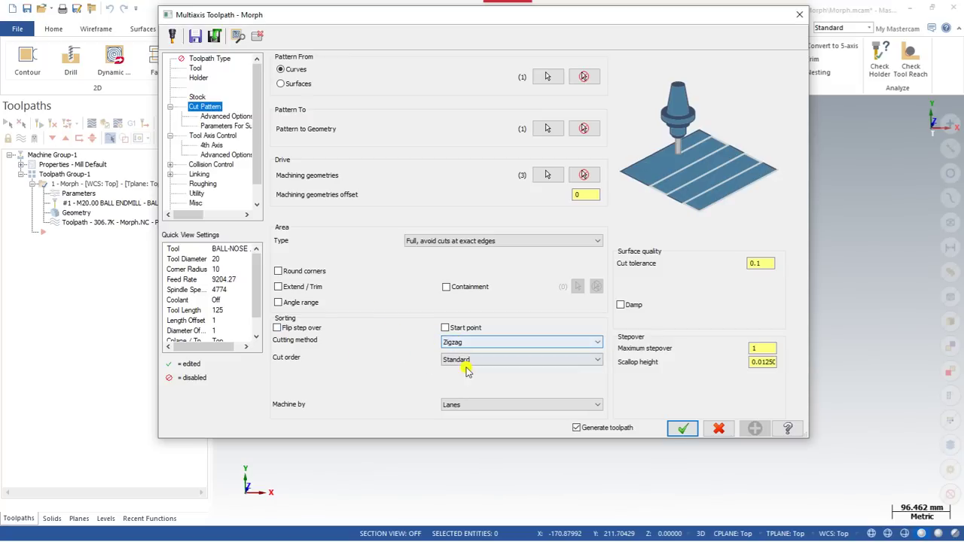
left_click(463, 341)
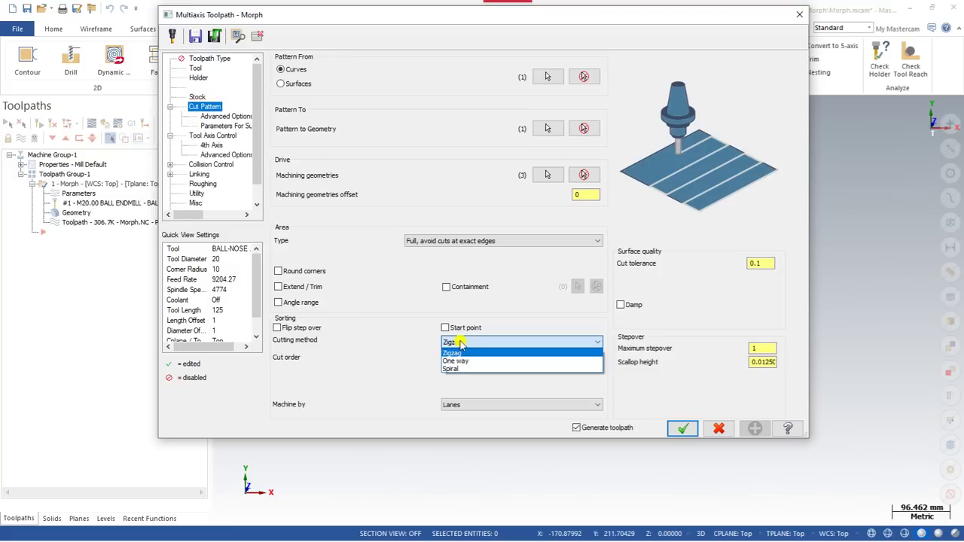
left_click(458, 352)
left_click(460, 343)
left_click(458, 343)
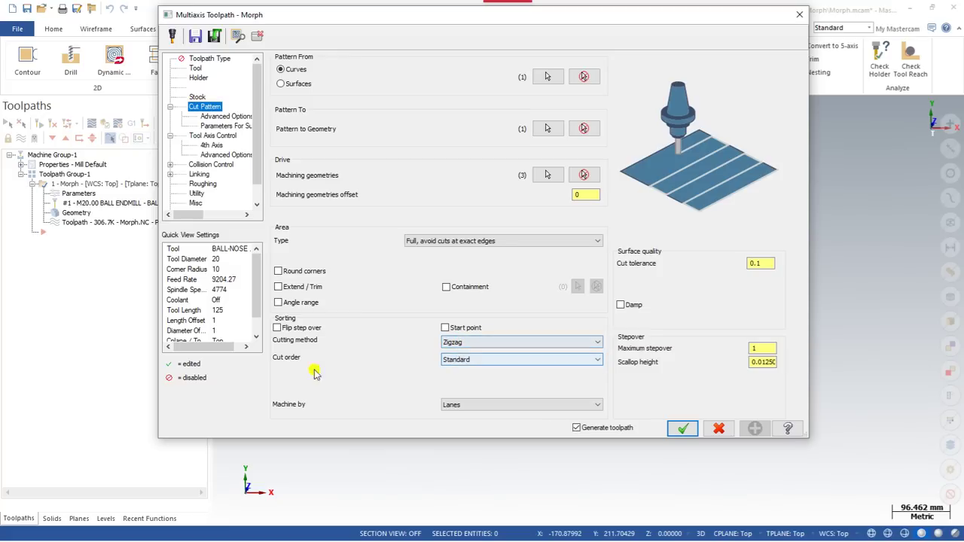
left_click(482, 360)
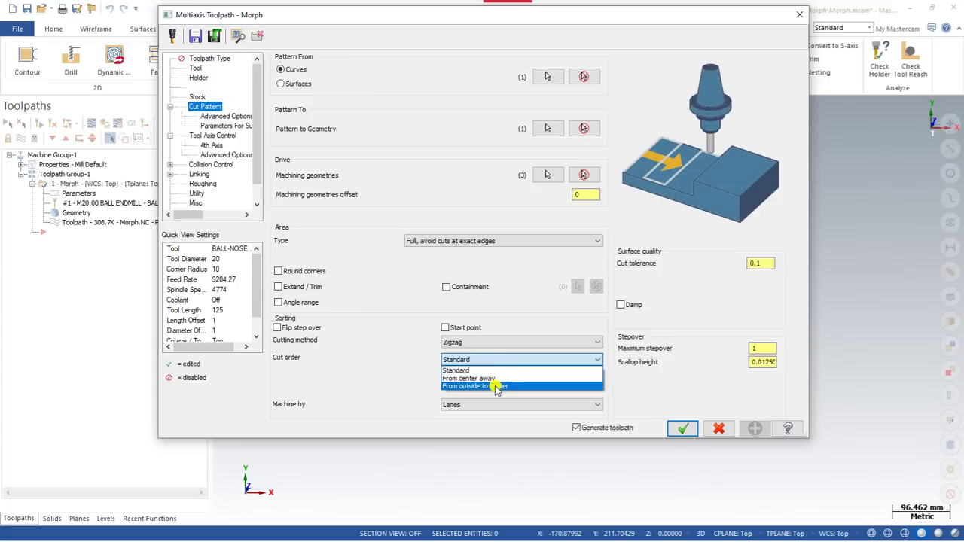
left_click(500, 378)
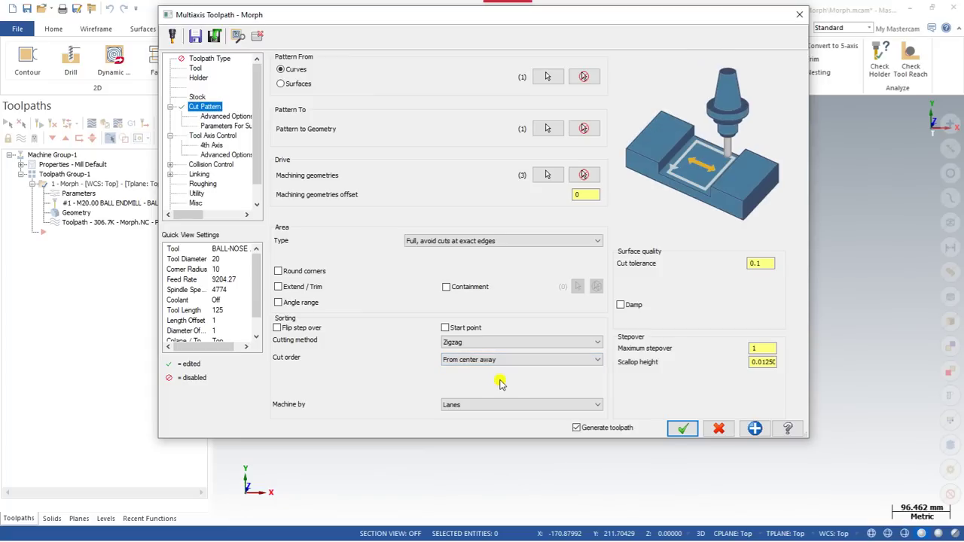
left_click(678, 426)
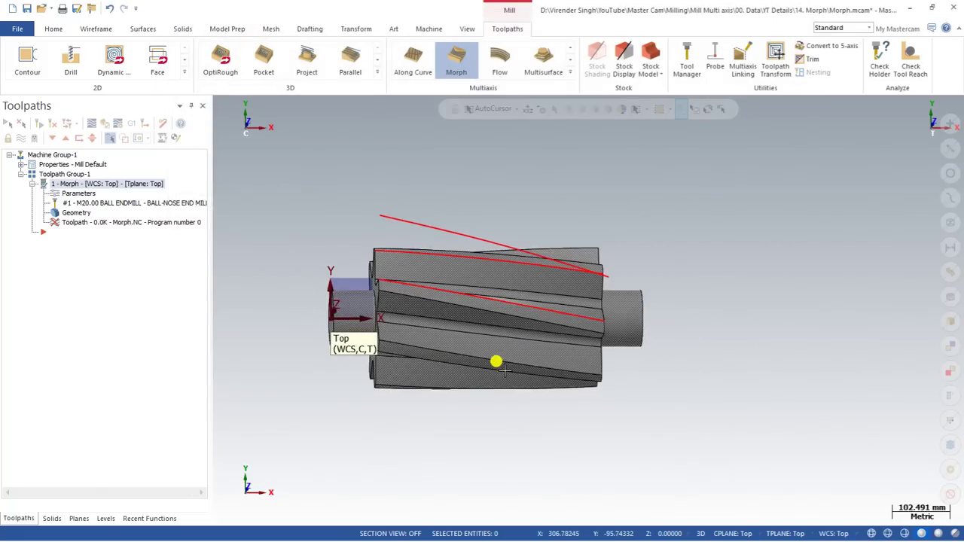
Step: Backplot the regenerated toolpath to check the center-away cut order, and reopen the Morph operation's parameters
mouse_move(503, 369)
middle_mouse_down()
mouse_move(436, 274)
mouse_move(394, 292)
mouse_move(442, 279)
middle_mouse_up()
left_click(90, 123)
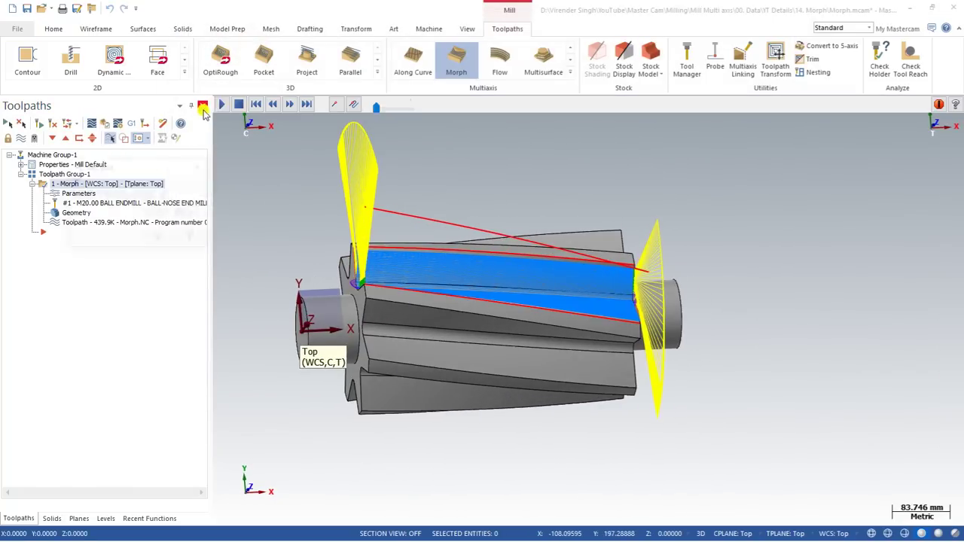
left_click(222, 104)
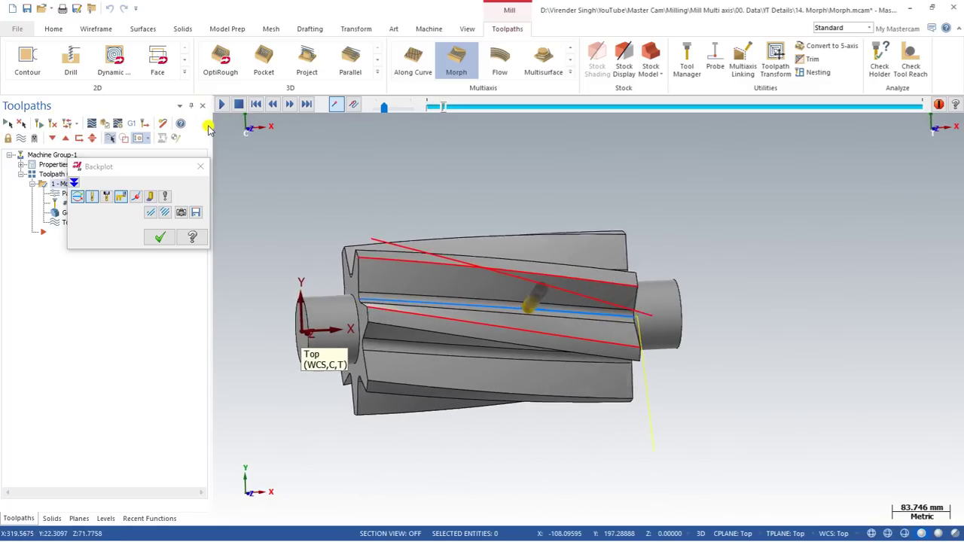
left_click(159, 237)
left_click(68, 195)
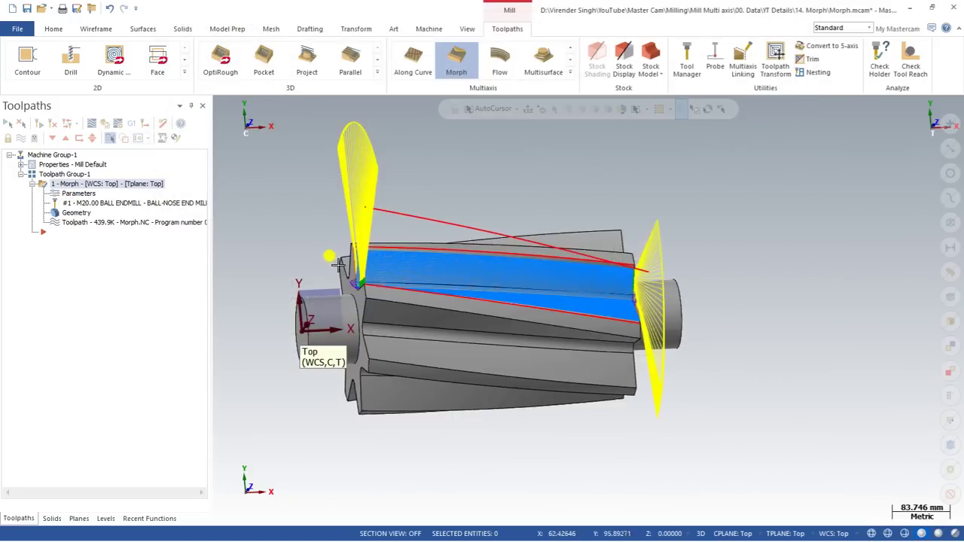
Step: Set the Morph operation's default link for large gaps to Blend spline and regenerate the toolpath
middle_click_drag(226, 248, 439, 219)
scroll(447, 227, "up", 5)
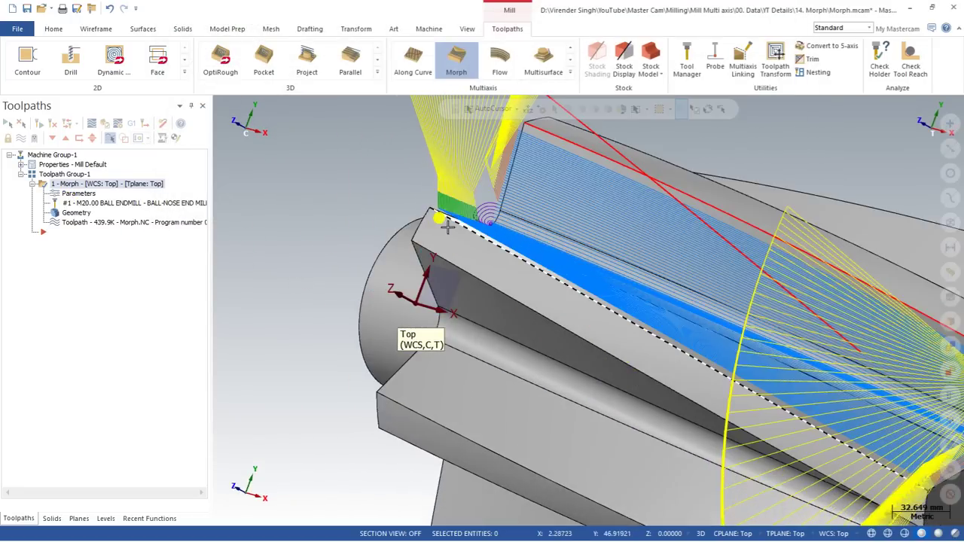
scroll(447, 228, "up", 5)
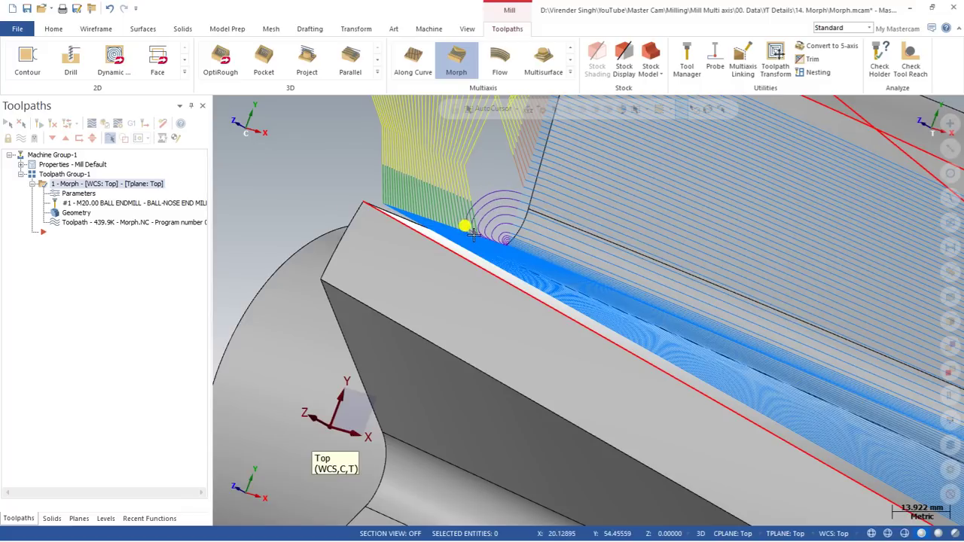
scroll(473, 233, "down", 10)
middle_click_drag(383, 248, 354, 201)
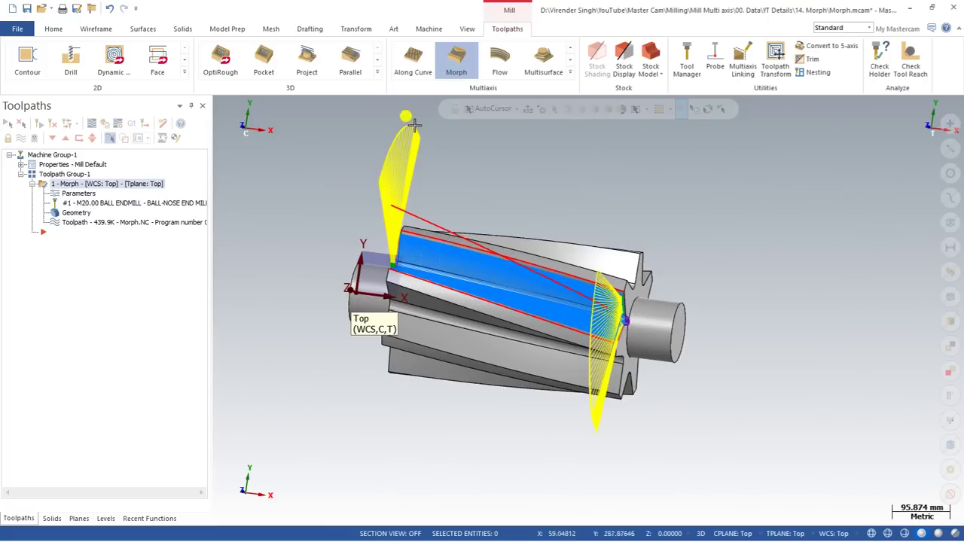
left_click(78, 196)
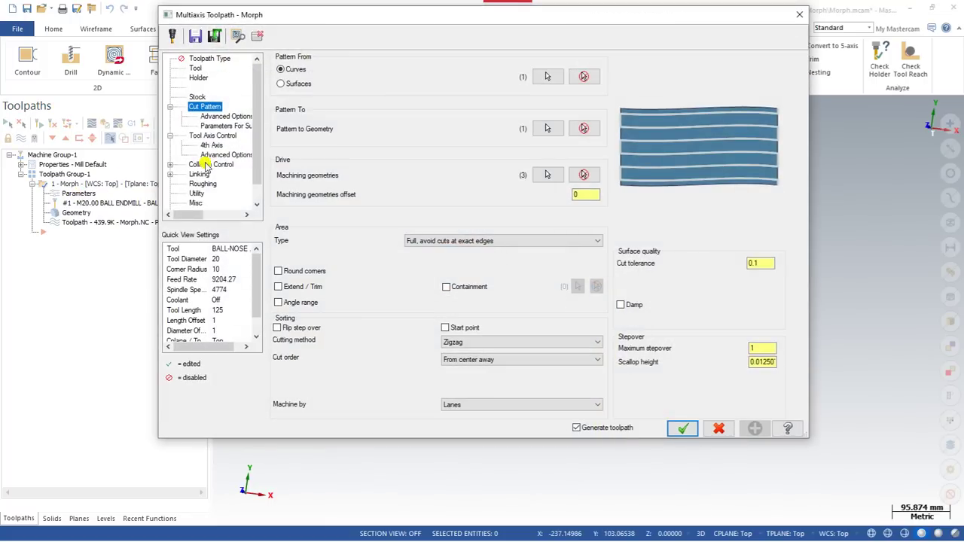
left_click(198, 174)
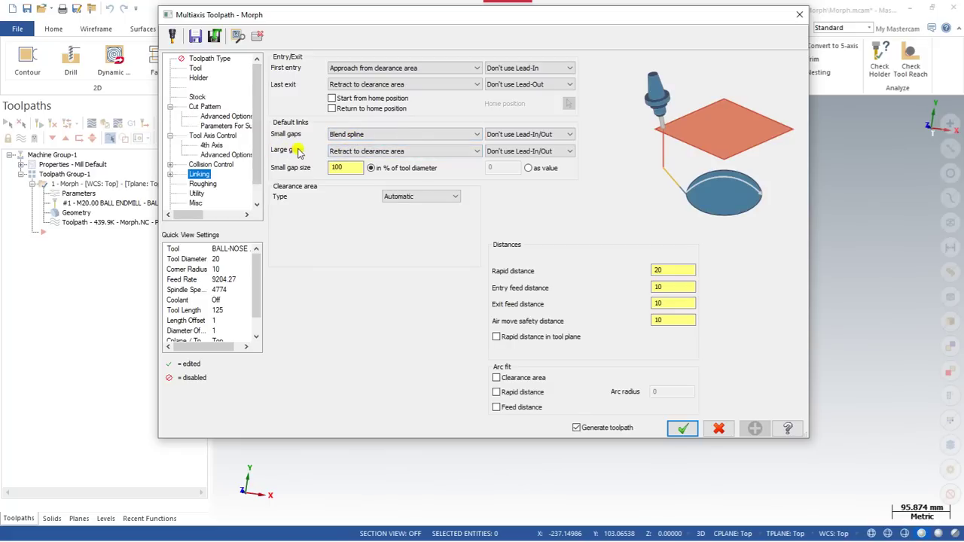
left_click(344, 153)
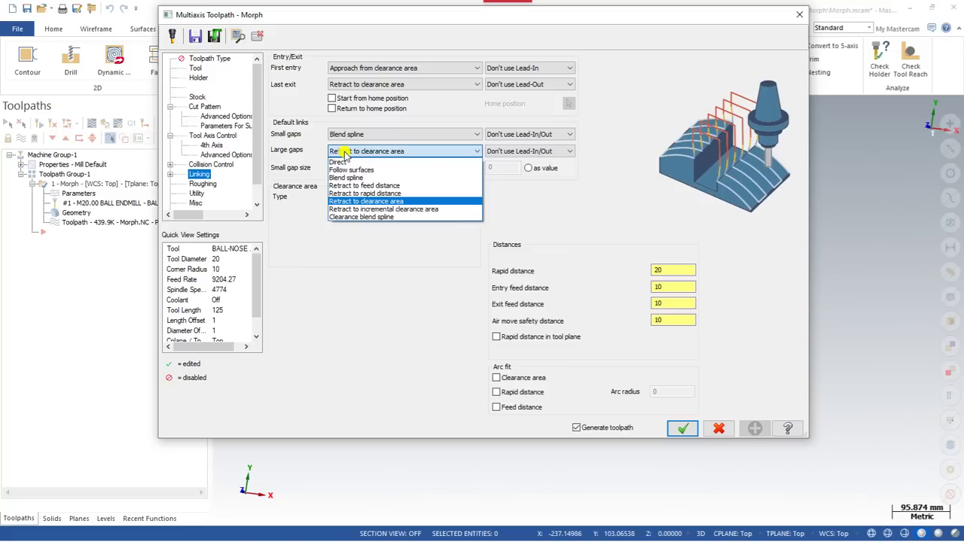
left_click(339, 179)
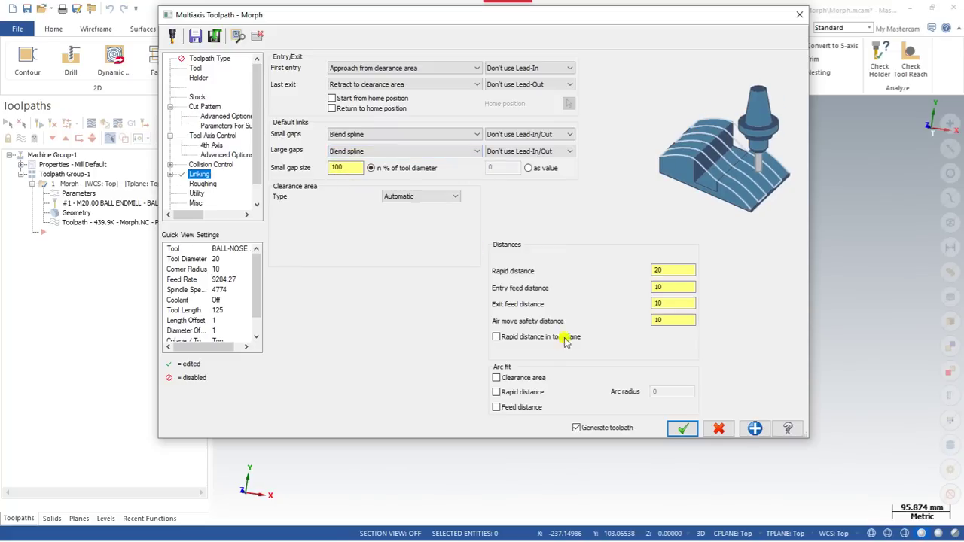
left_click(672, 427)
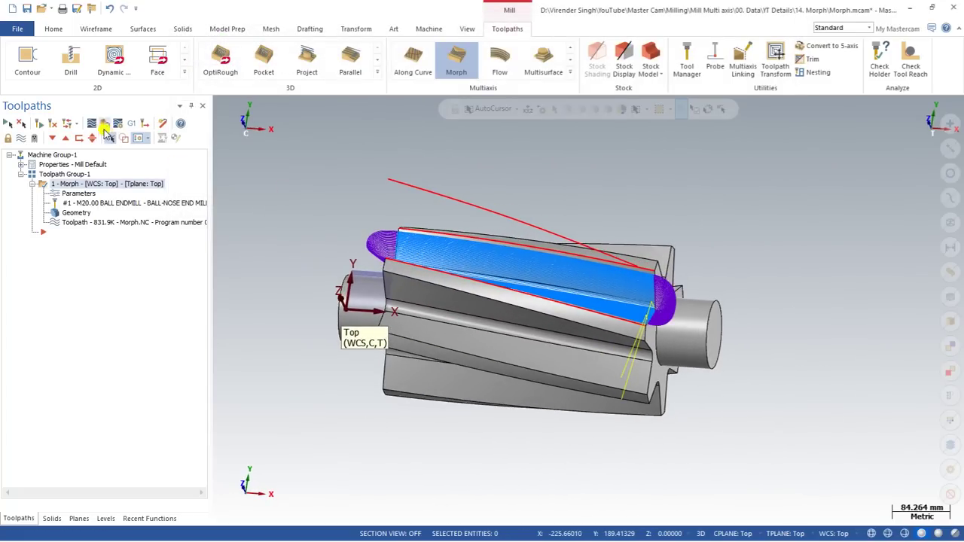
Step: Backplot the Morph toolpath to check the blend spline links between the center-away passes
left_click(104, 125)
left_click(222, 106)
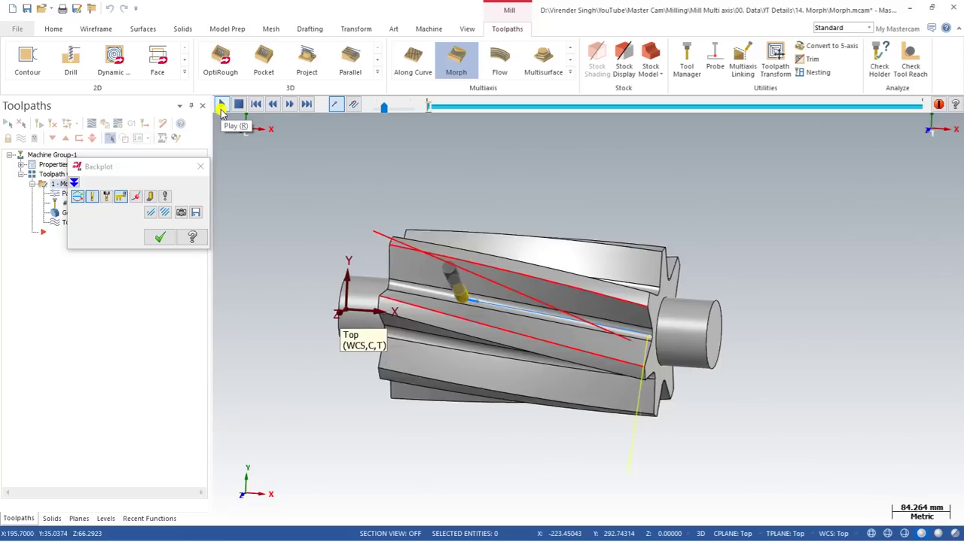
key("Escape")
Step: Change the Morph operation's cut order to From outside to center and regenerate the toolpath
left_click(75, 194)
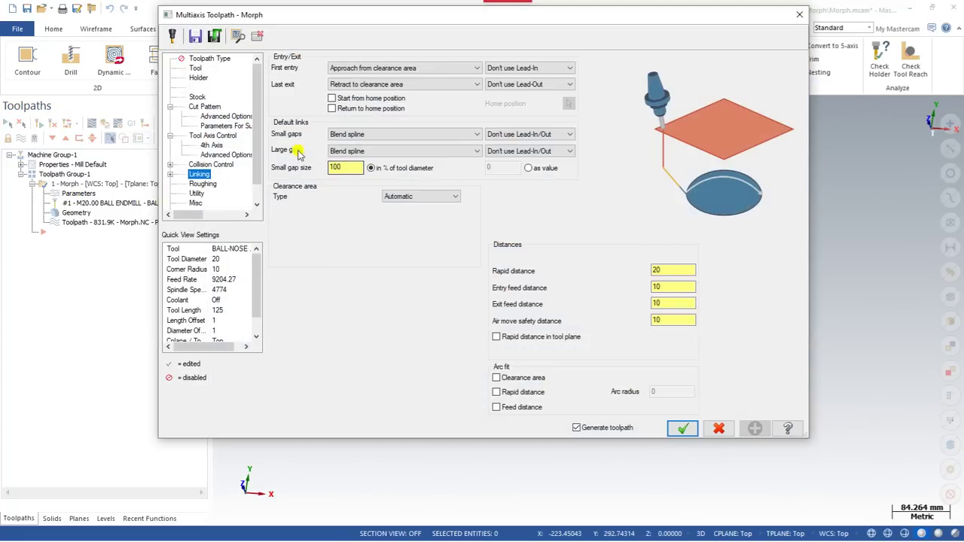
left_click(204, 106)
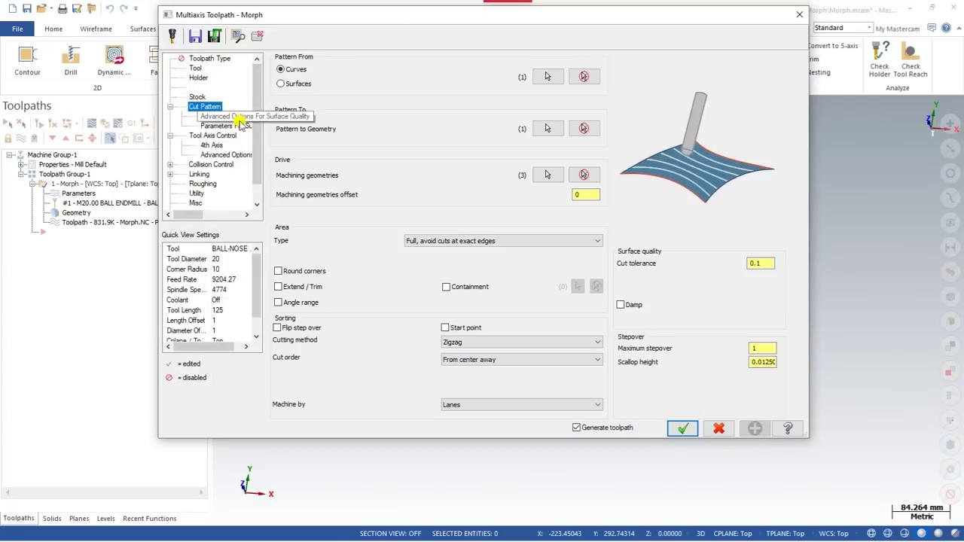
left_click(471, 360)
left_click(475, 387)
left_click(669, 433)
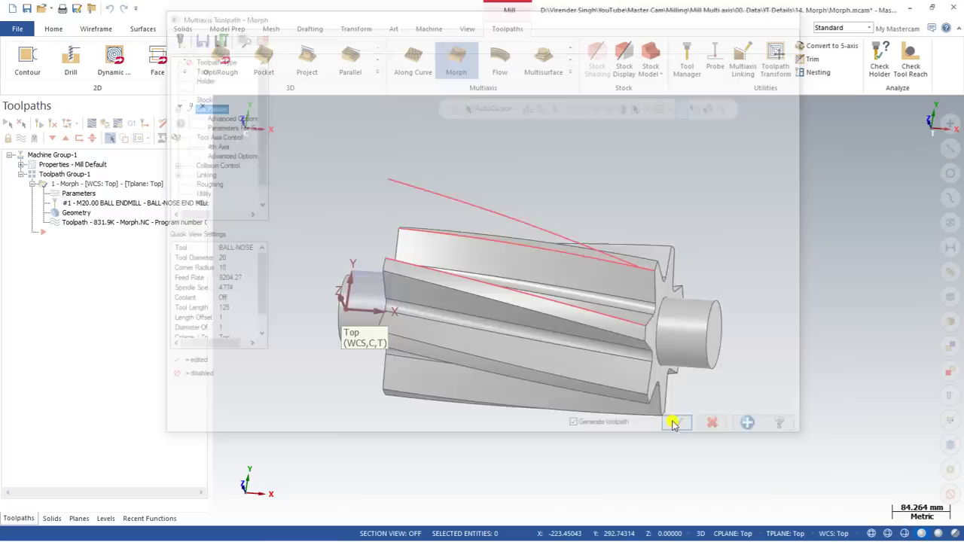
middle_click_drag(308, 209, 280, 222)
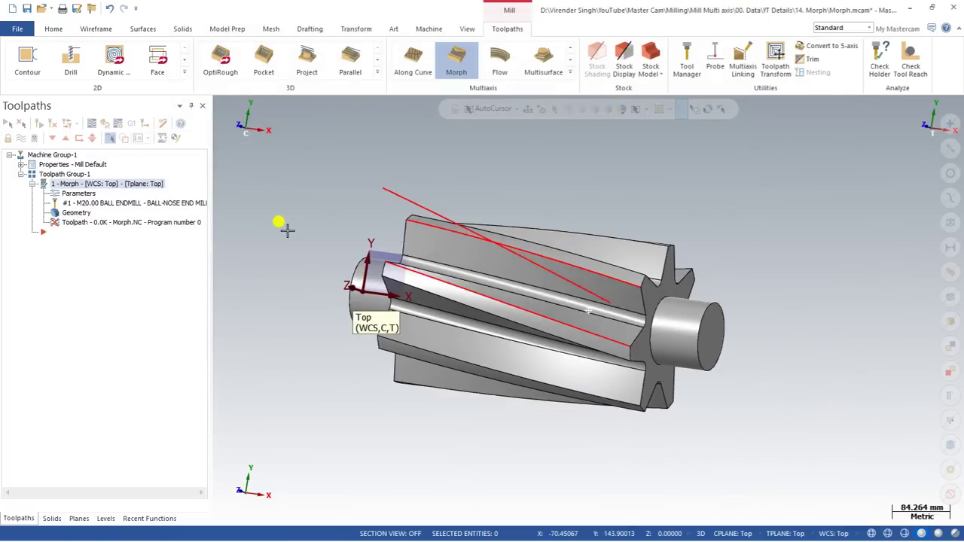
Step: Backplot the Morph toolpath to check the outside-to-center cut order, and close the backplot
left_click(91, 124)
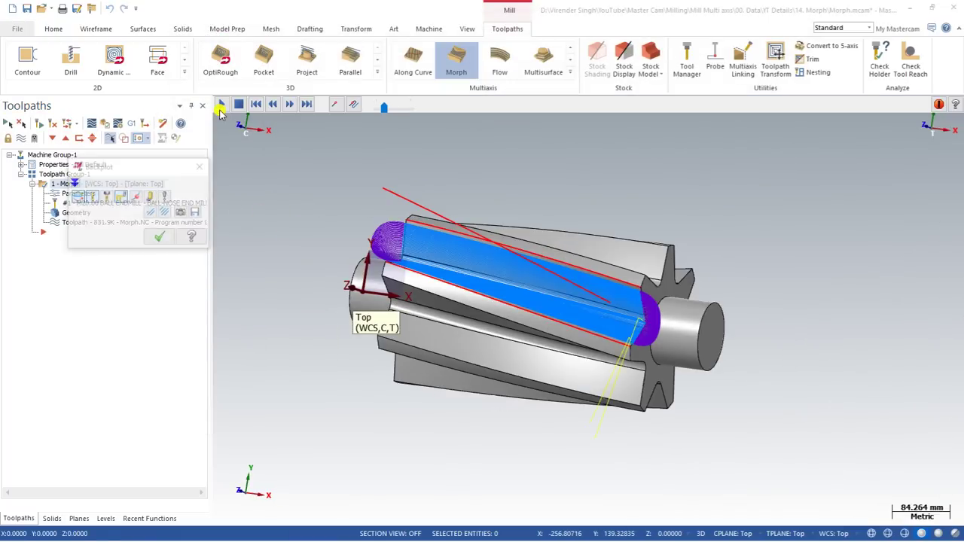
left_click(220, 105)
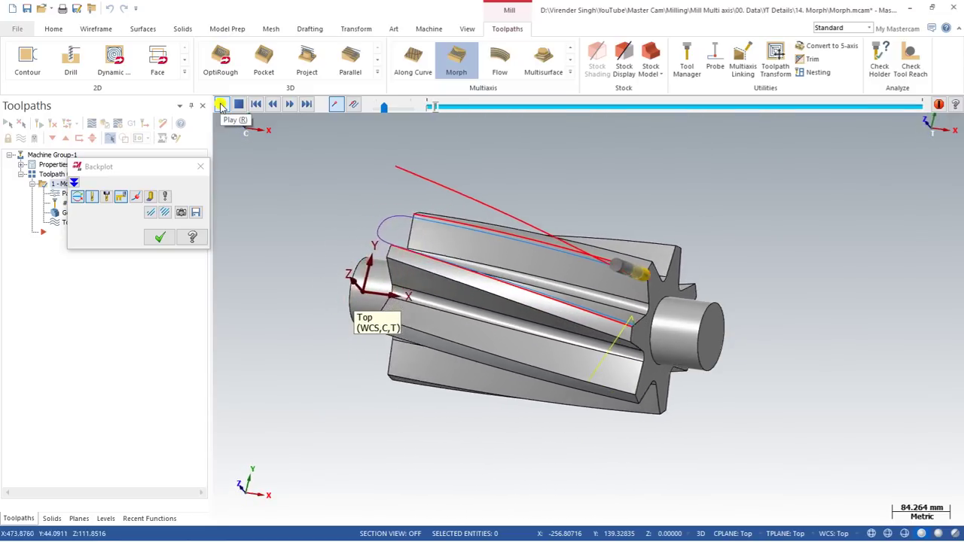
left_click(159, 237)
Step: Set the Morph operation's cut order to Standard and regenerate the toolpath
left_click(73, 194)
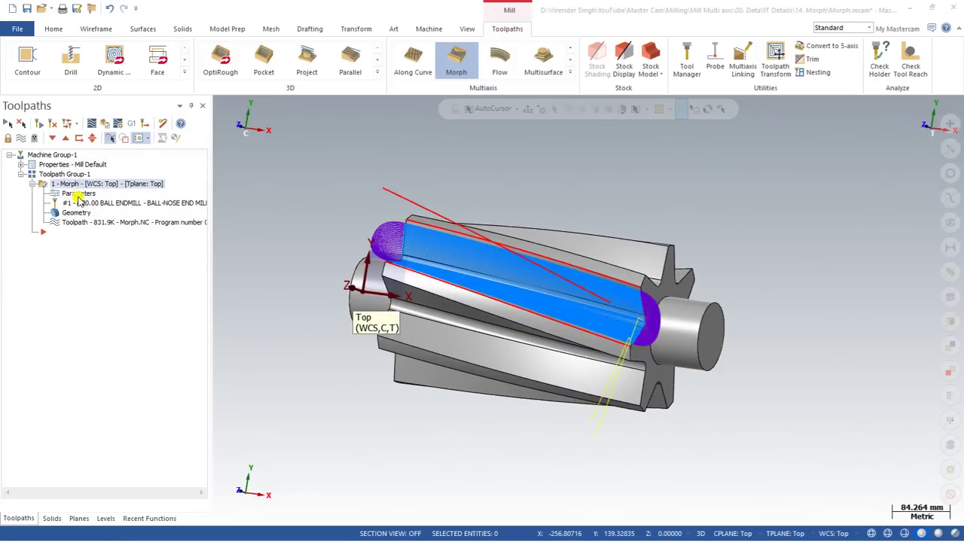
left_click(470, 360)
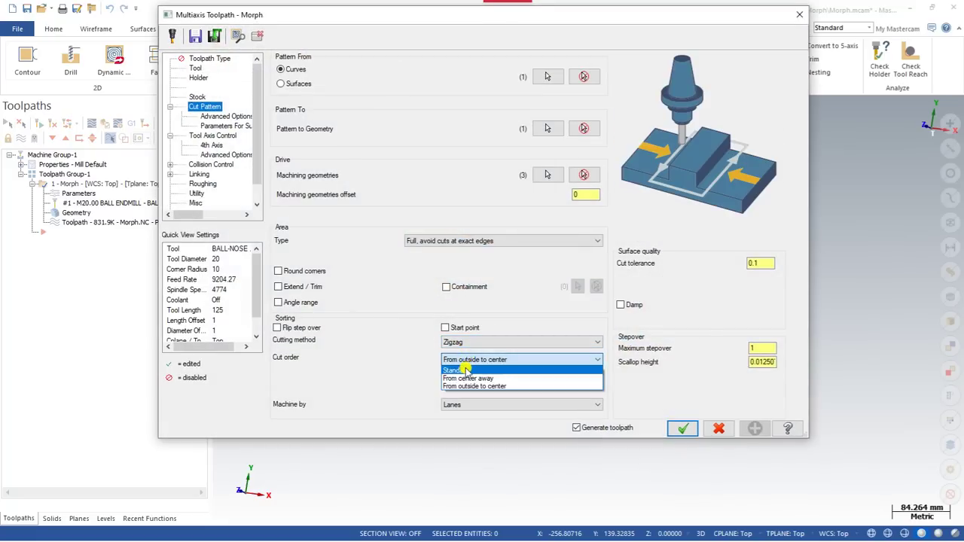
left_click(465, 370)
left_click(678, 427)
middle_click_drag(512, 316, 518, 247)
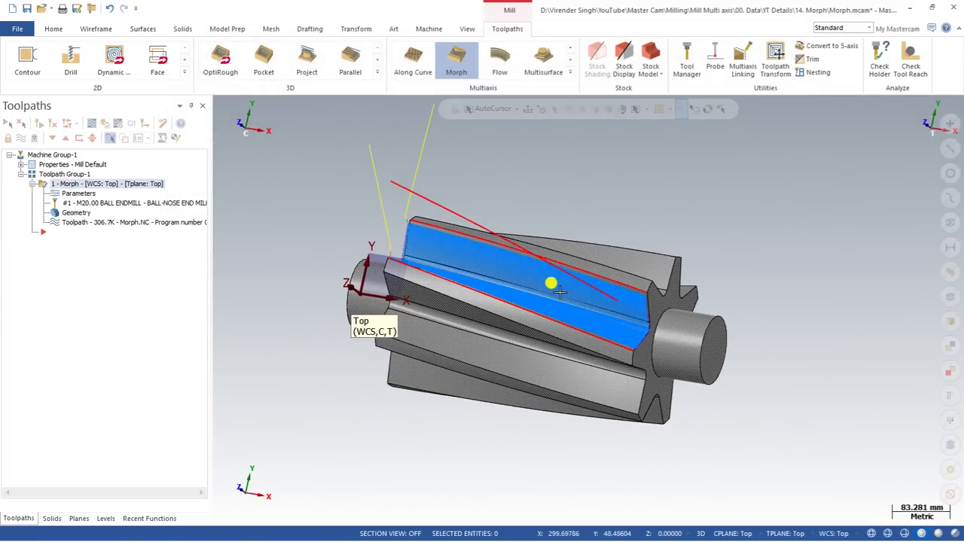
middle_click_drag(530, 297, 371, 236)
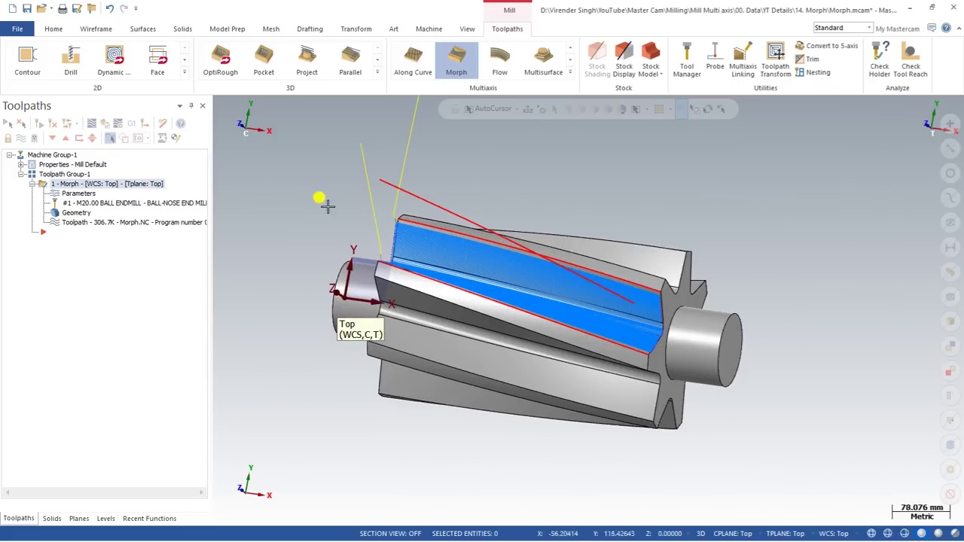
Step: Switch the Morph cut pattern's starting geometry from curves to surfaces and select the face along the flute's upper edge
double_click(78, 195)
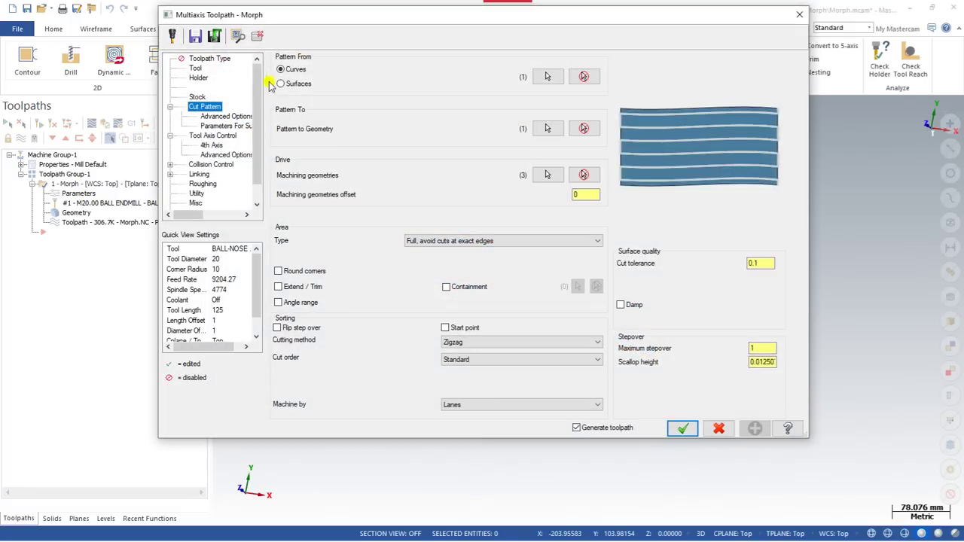
left_click(280, 84)
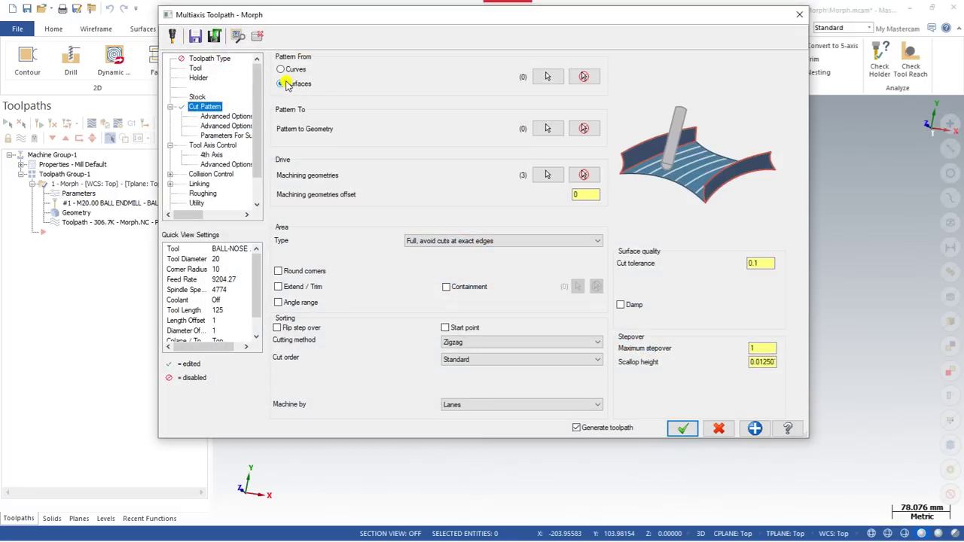
left_click(550, 77)
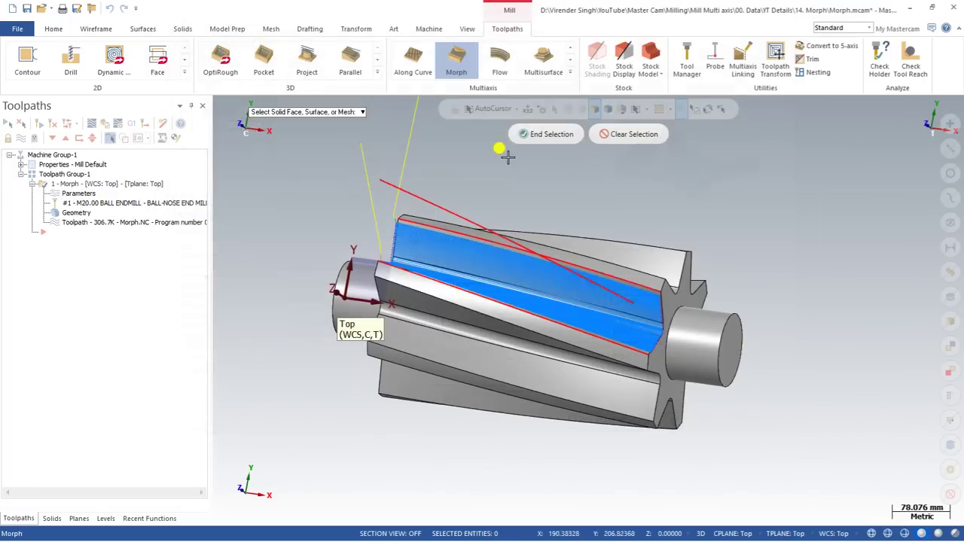
left_click(463, 235)
left_click(548, 134)
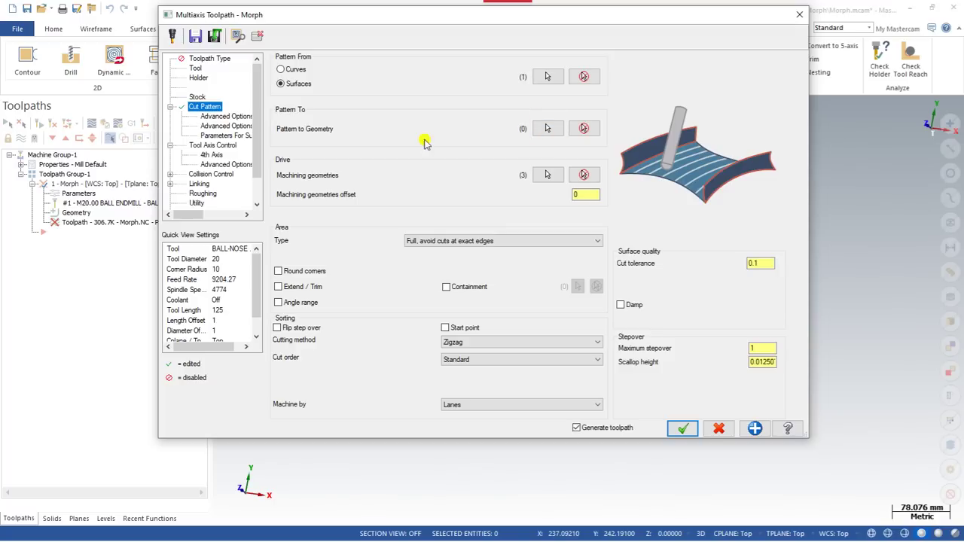
Step: Select the tooth's outer face along the flute's lower edge as the Pattern To geometry and regenerate the Morph toolpath
left_click(557, 128)
left_click(446, 300)
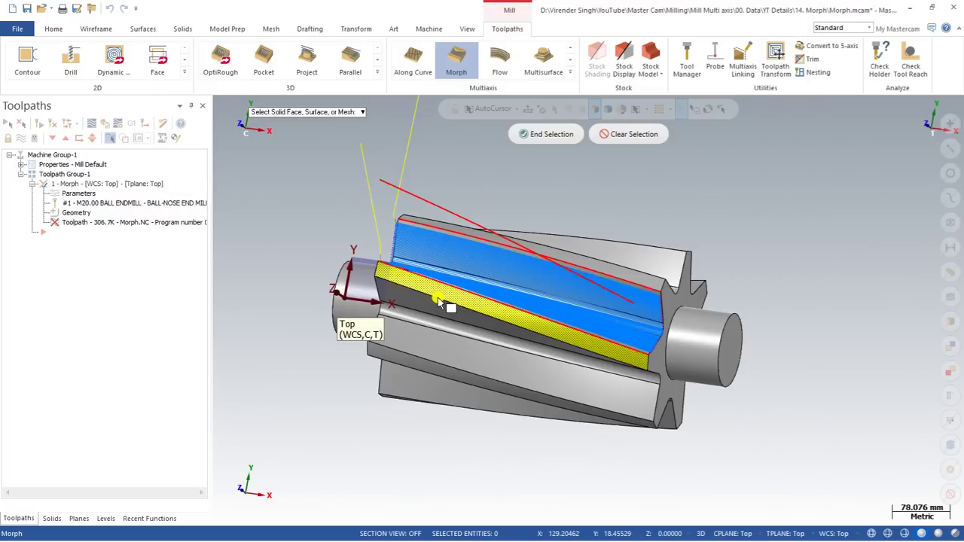
left_click(542, 132)
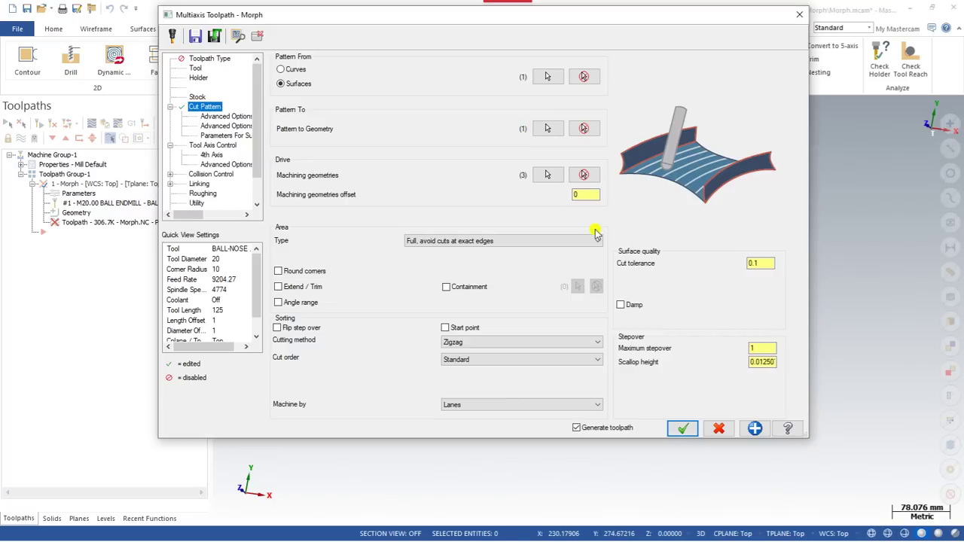
left_click(682, 427)
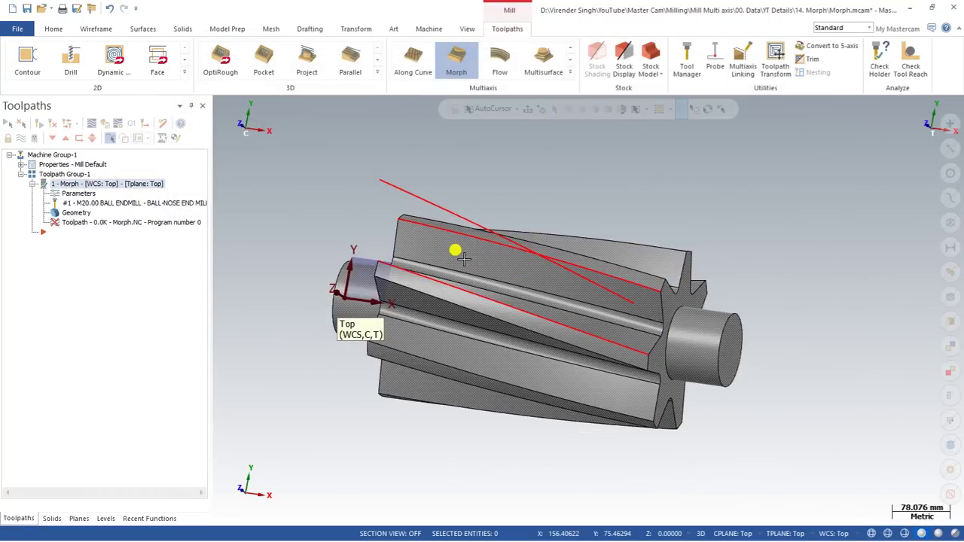
middle_click_drag(484, 244, 460, 299)
scroll(503, 251, "up", 2)
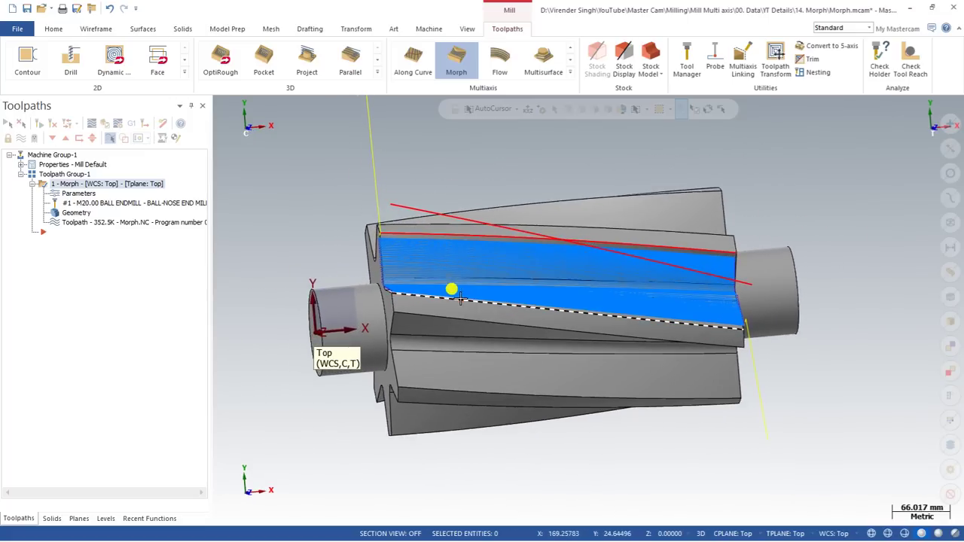